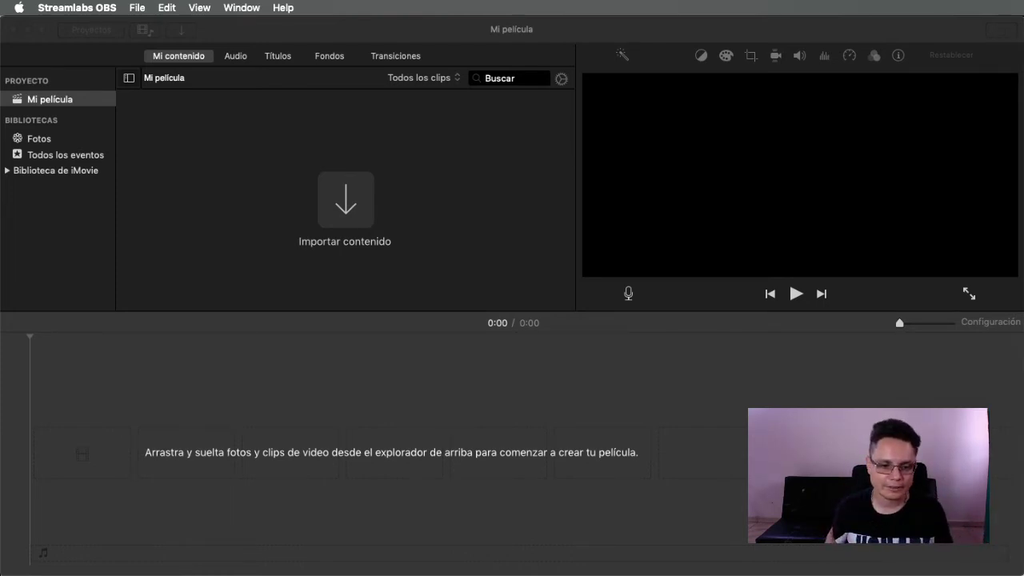
- Switch to iMovie and open the media import window for the Mi película project
{"action": "key", "text": "F4"}
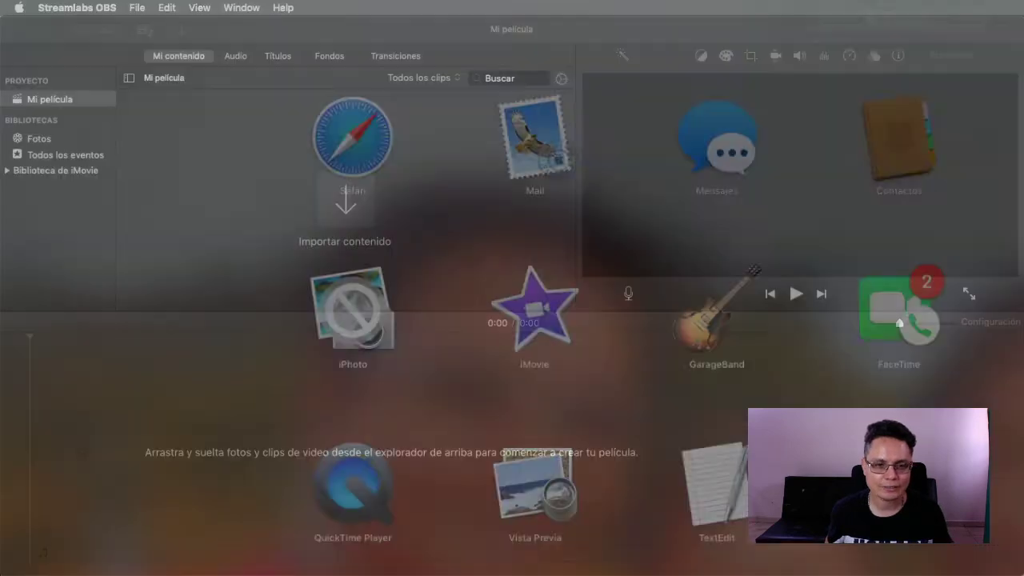
{"action": "left_click", "coordinate": [552, 322]}
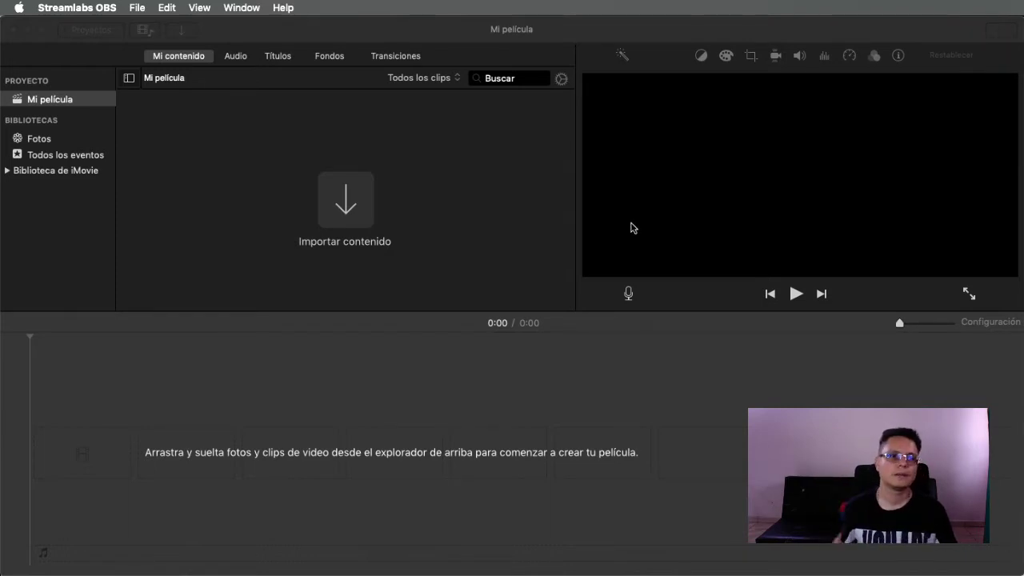
{"action": "left_click", "coordinate": [352, 214]}
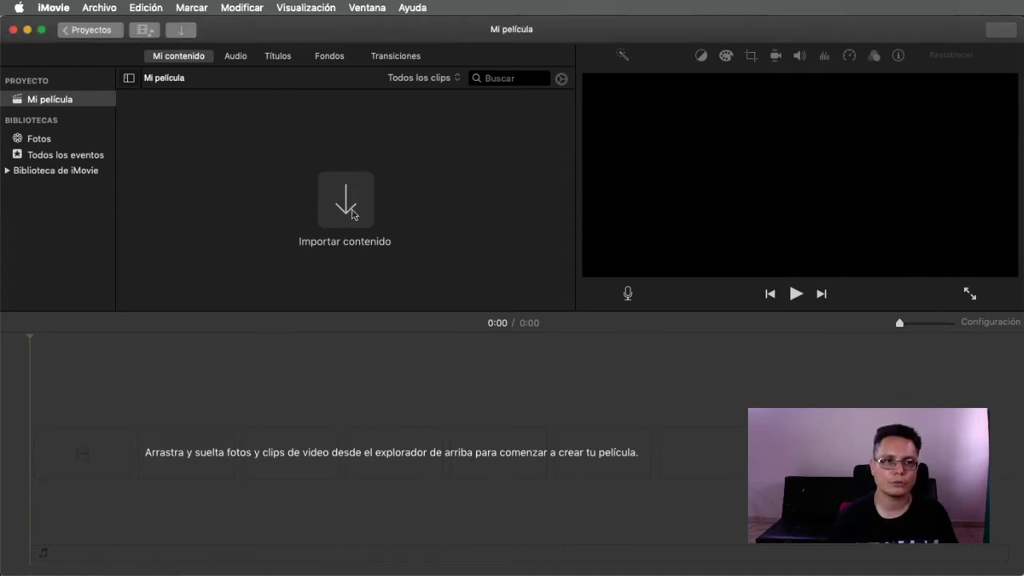
{"action": "left_click", "coordinate": [352, 212]}
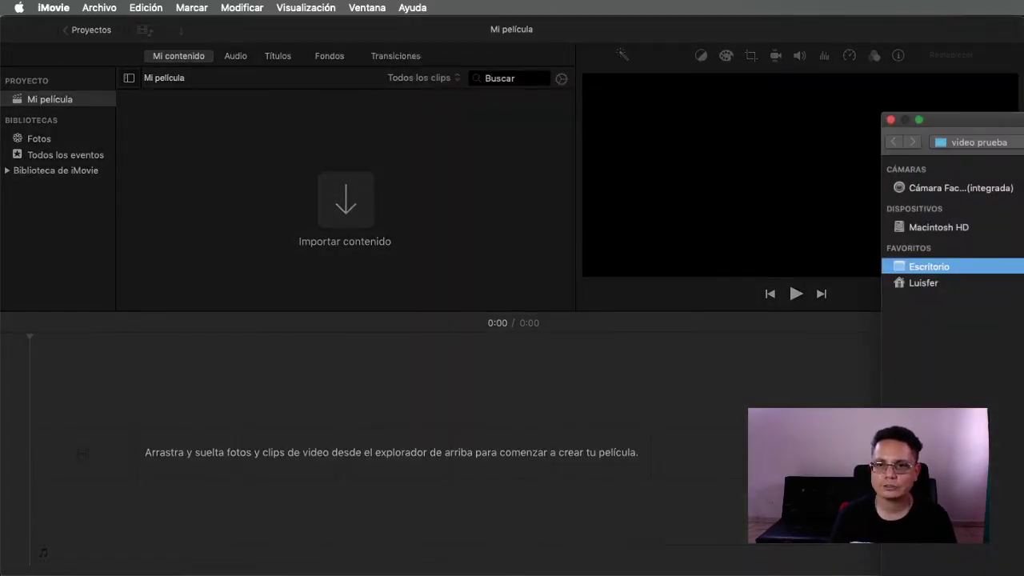
- Import the four encuesta video MP4 files from the video prueba folder into the project's media
{"action": "left_click_drag", "start_coordinate": [1000, 107], "coordinate": [333, 42]}
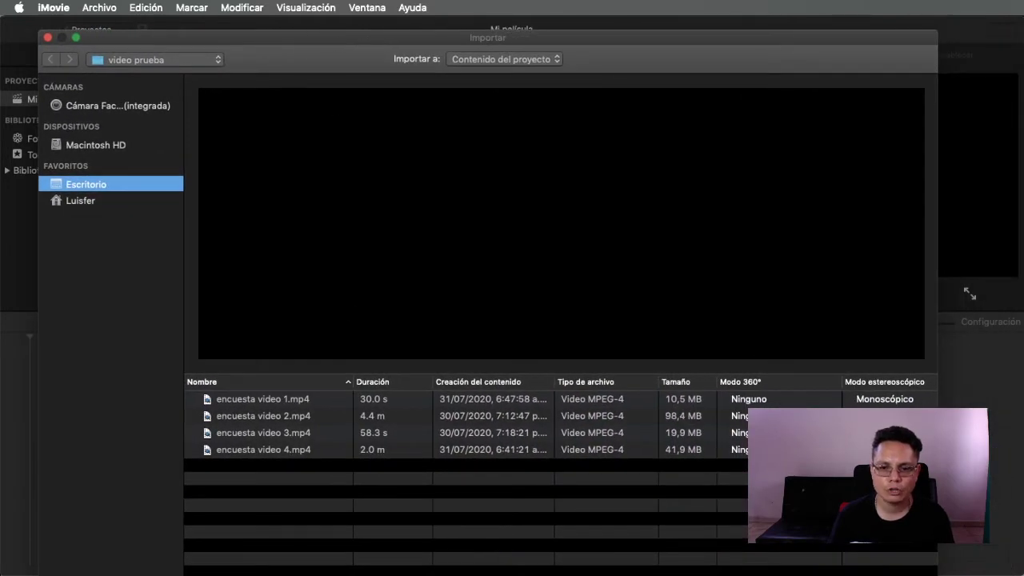
{"action": "left_click_drag", "start_coordinate": [938, 574], "coordinate": [777, 571]}
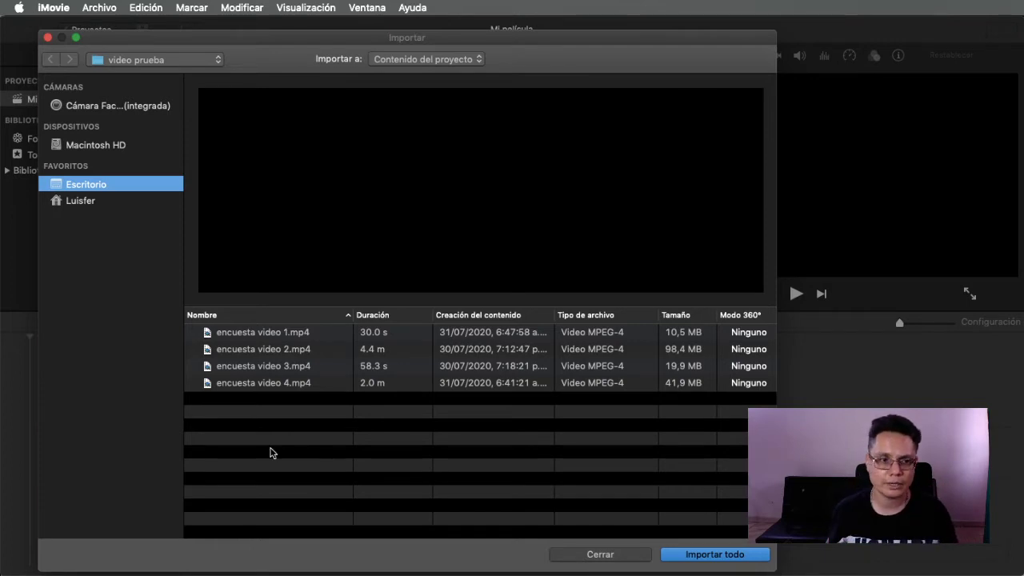
{"action": "left_click", "coordinate": [263, 446]}
{"action": "left_click_drag", "start_coordinate": [277, 412], "coordinate": [249, 333]}
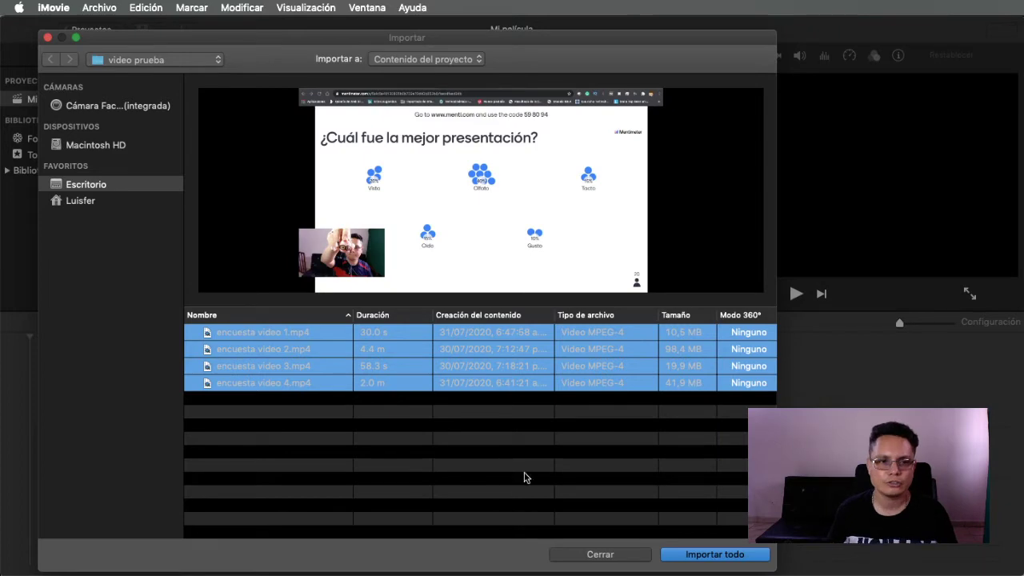
{"action": "left_click", "coordinate": [714, 555]}
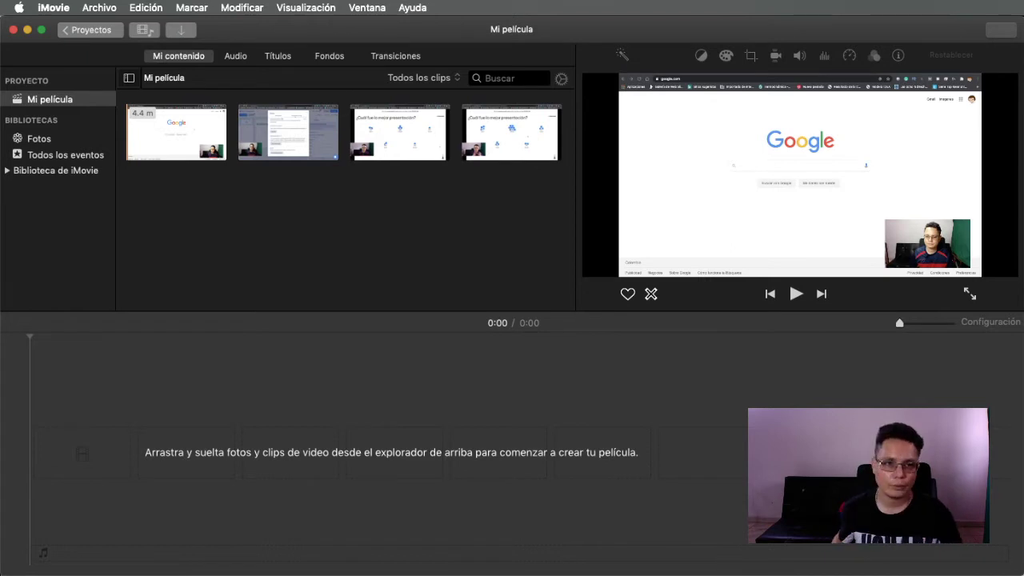
- Preview the 4.4-minute clip from the project media in the viewer
{"action": "left_click", "coordinate": [212, 128]}
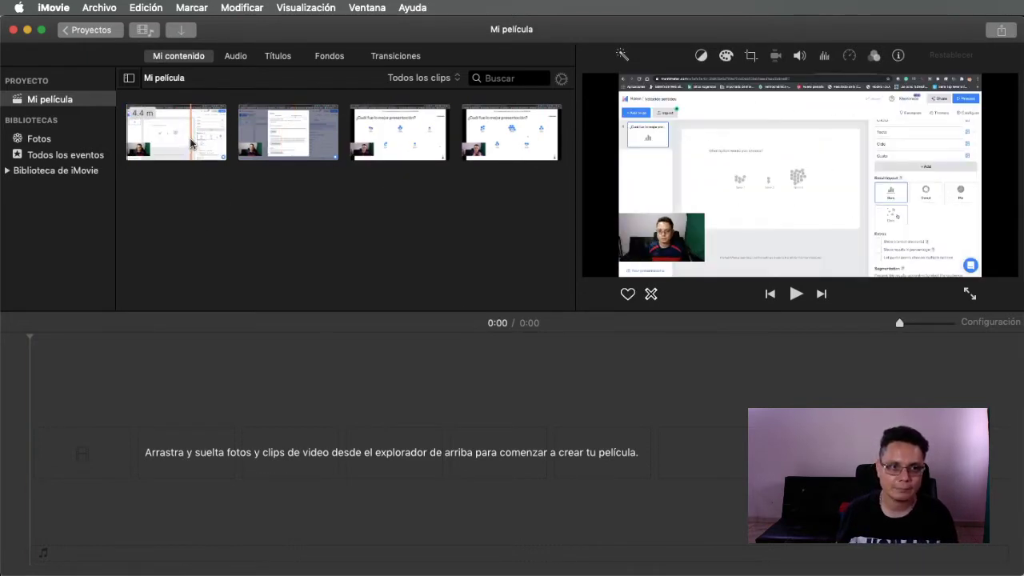
{"action": "left_click", "coordinate": [190, 142]}
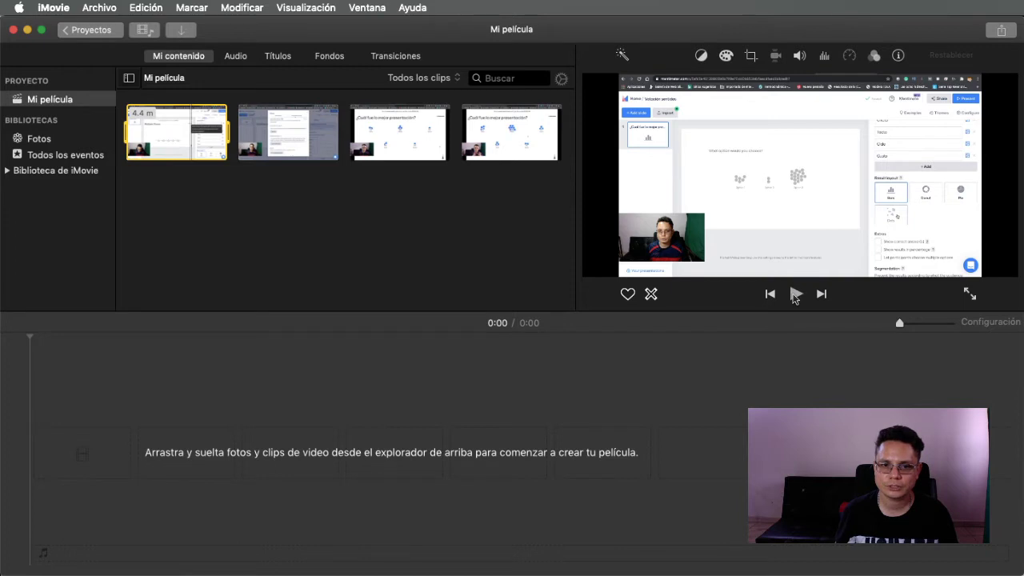
{"action": "left_click", "coordinate": [795, 295]}
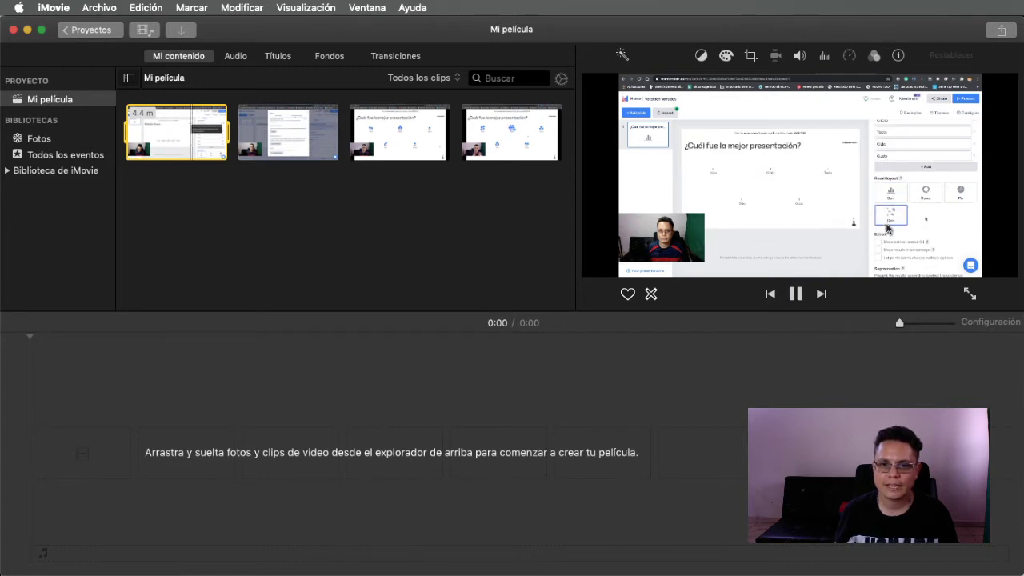
{"action": "left_click", "coordinate": [153, 139]}
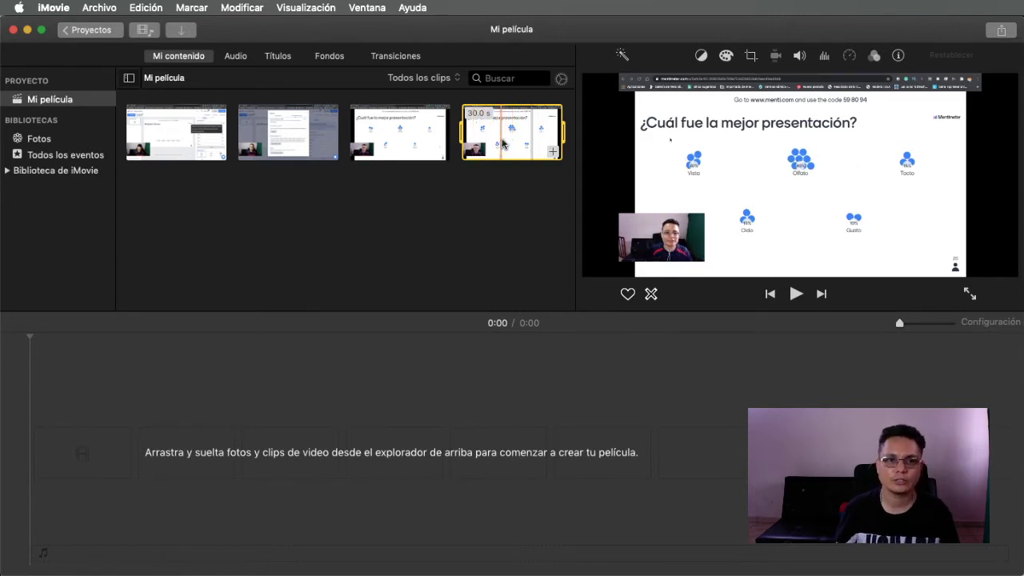
- Add the 30-second clip to the empty timeline and trim its start slightly, leaving about 29.7 seconds
{"action": "left_click_drag", "start_coordinate": [504, 141], "coordinate": [326, 302]}
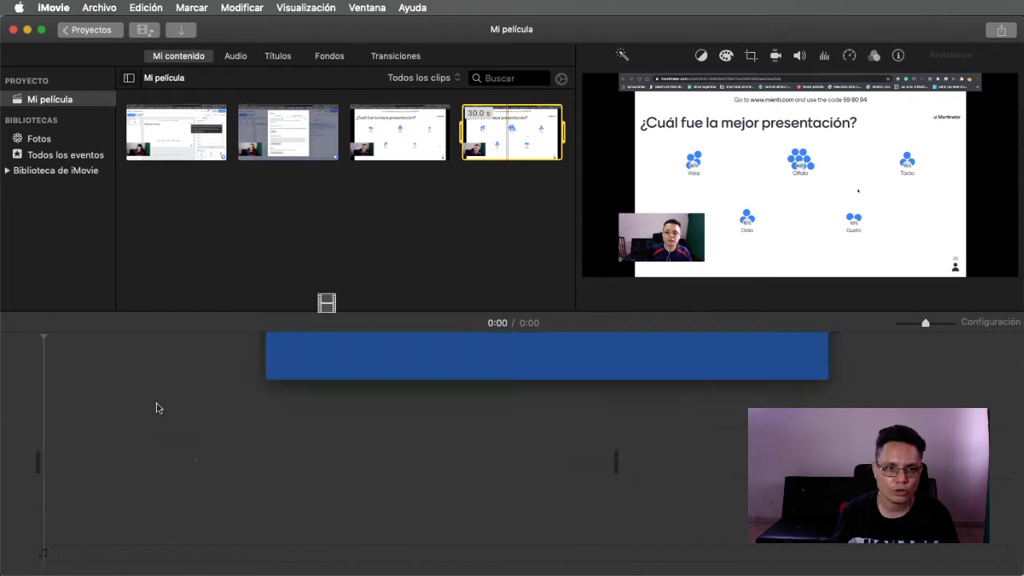
{"action": "left_click_drag", "start_coordinate": [156, 408], "coordinate": [158, 407]}
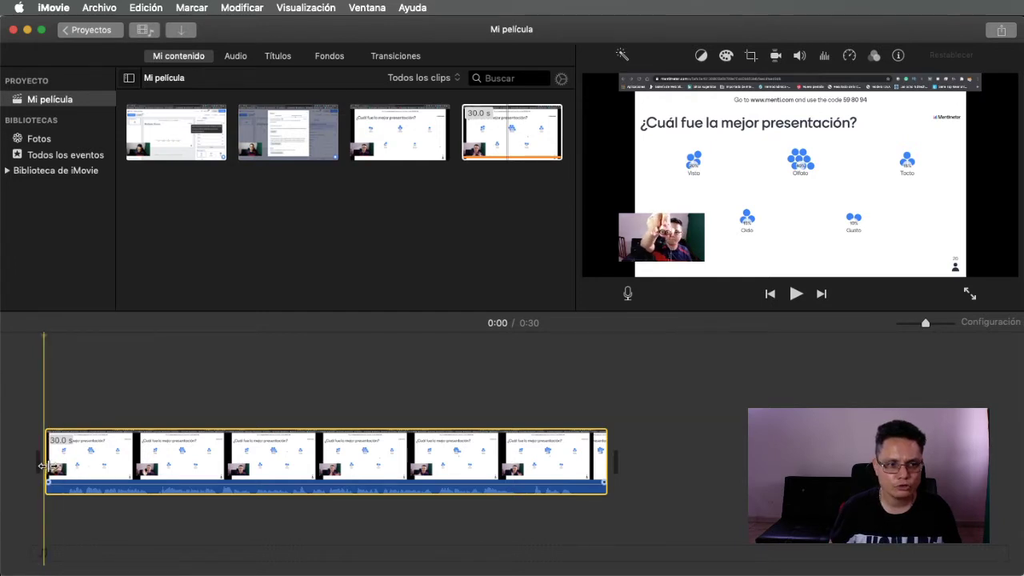
{"action": "left_click_drag", "start_coordinate": [46, 466], "coordinate": [50, 466]}
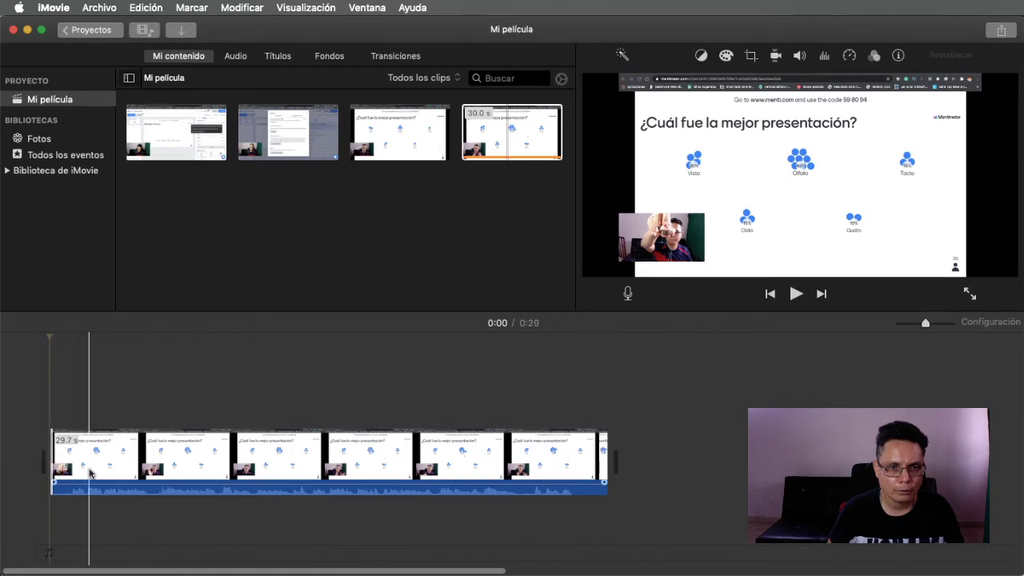
- Try shortening the timeline clip from its end to about 15 seconds, and undo that trim
{"action": "left_click", "coordinate": [218, 469]}
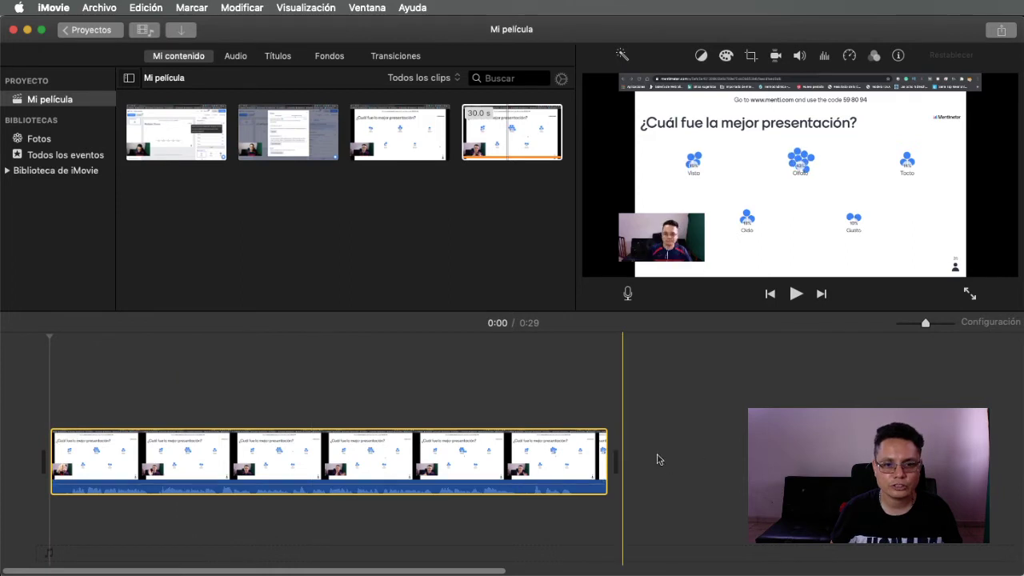
{"action": "left_click_drag", "start_coordinate": [606, 460], "coordinate": [342, 458]}
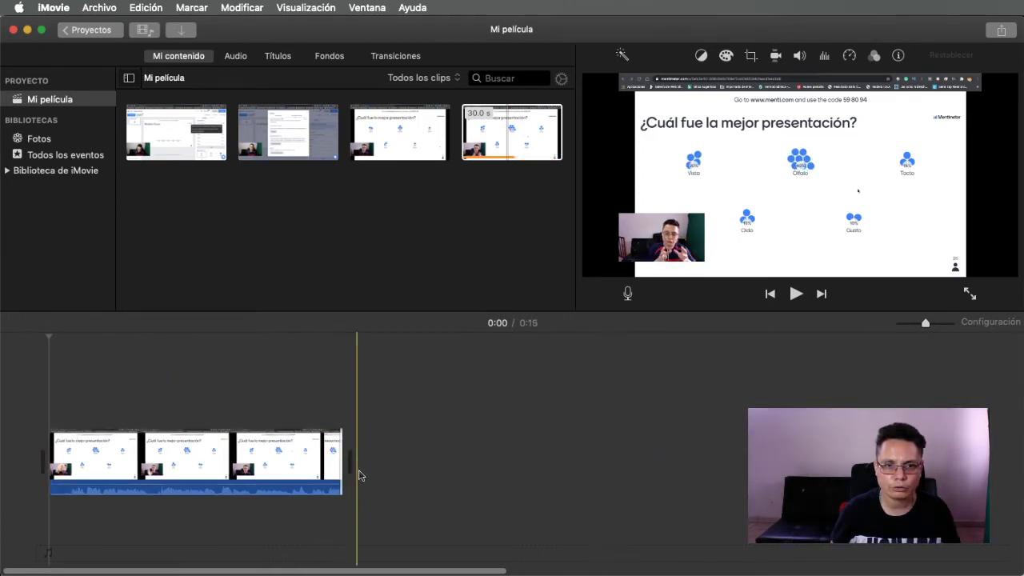
{"action": "key", "text": "super+z"}
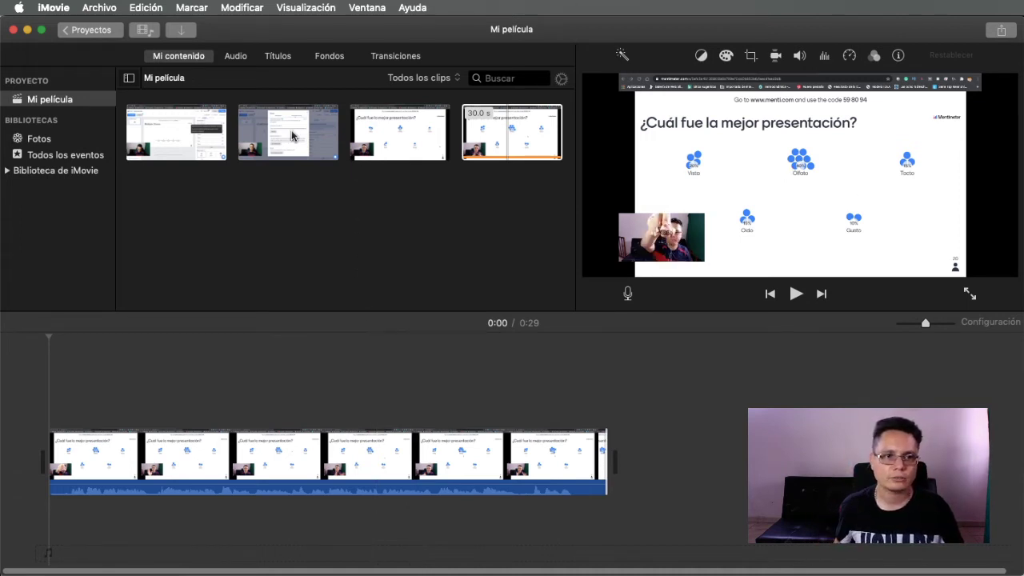
- Add the 4.4-minute clip to the timeline directly after the first clip
{"action": "left_click", "coordinate": [249, 137]}
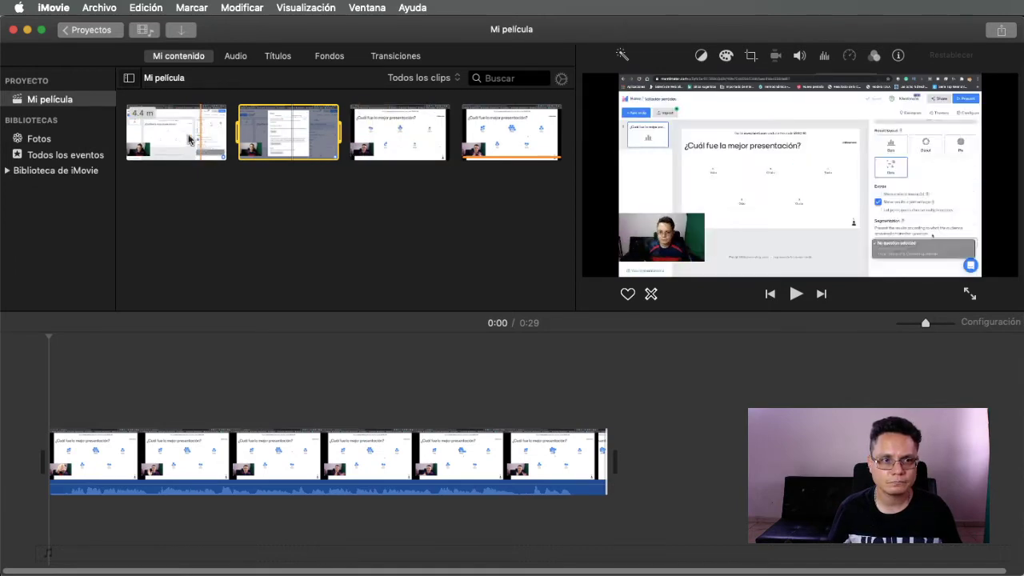
{"action": "left_click", "coordinate": [148, 141]}
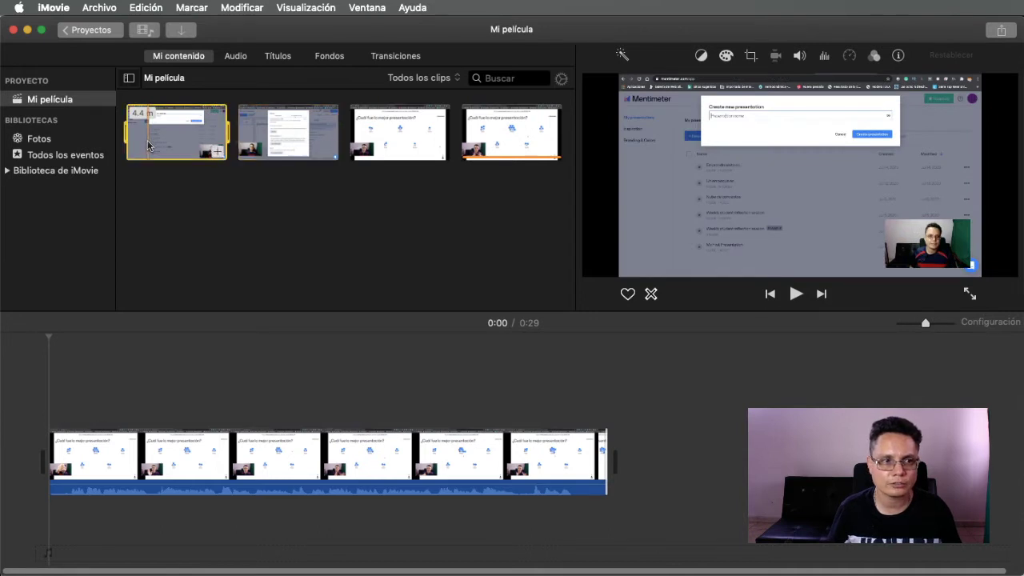
{"action": "left_click_drag", "start_coordinate": [150, 140], "coordinate": [598, 456]}
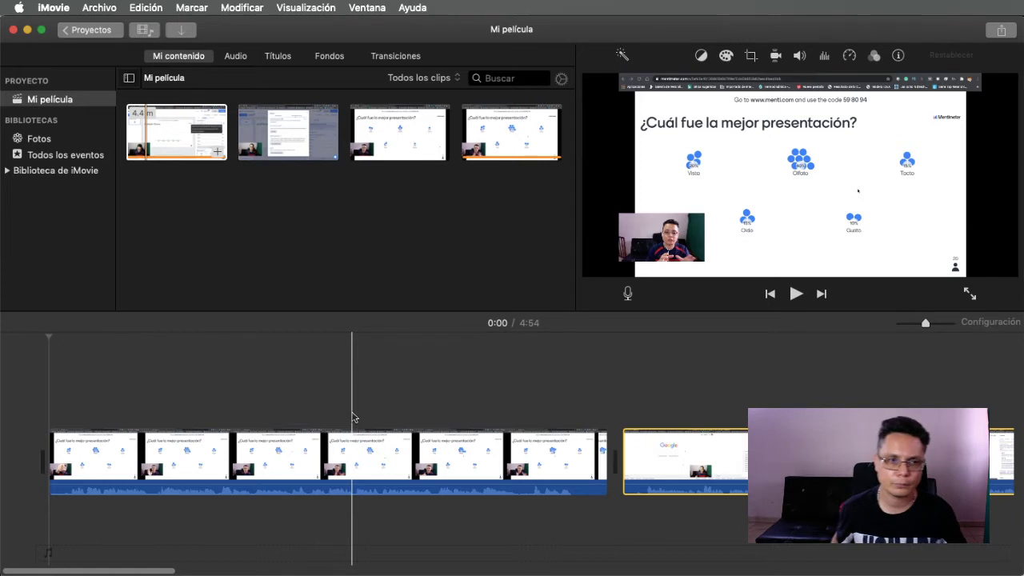
- Add the 58.3-second clip to the timeline as the third clip, after the 4.4-minute one
{"action": "left_click", "coordinate": [147, 132]}
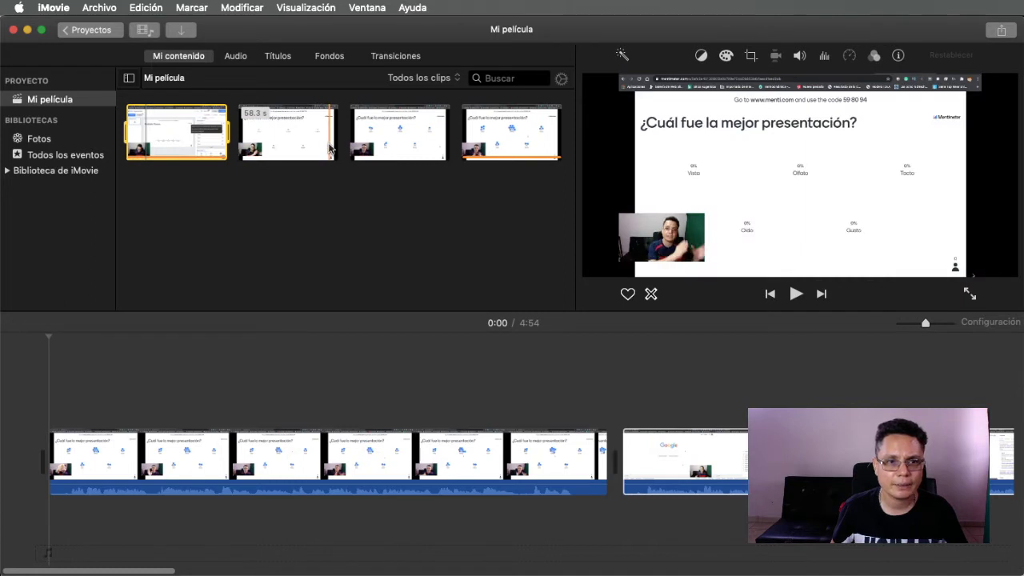
{"action": "left_click", "coordinate": [697, 460]}
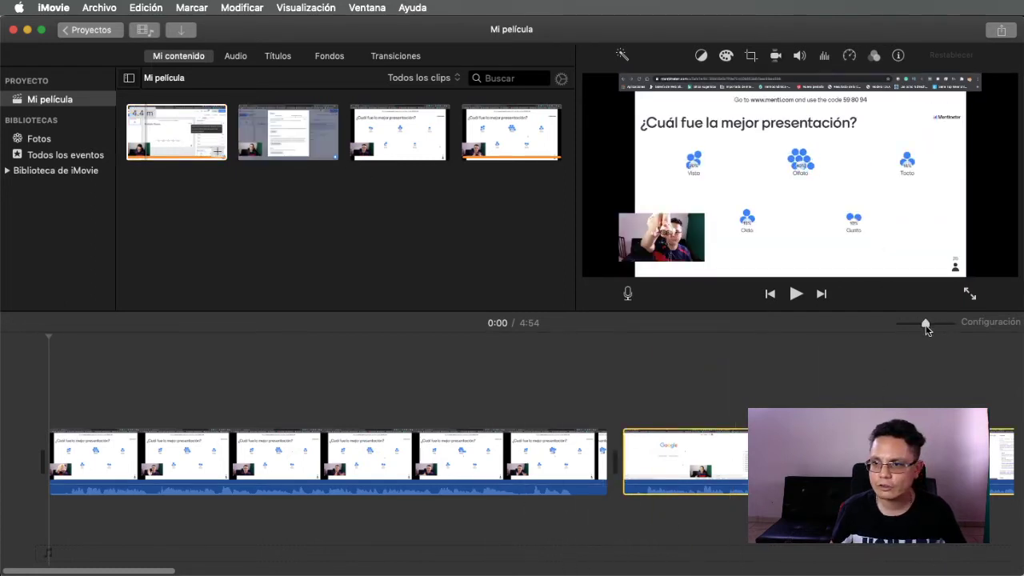
{"action": "left_click_drag", "start_coordinate": [926, 328], "coordinate": [899, 331]}
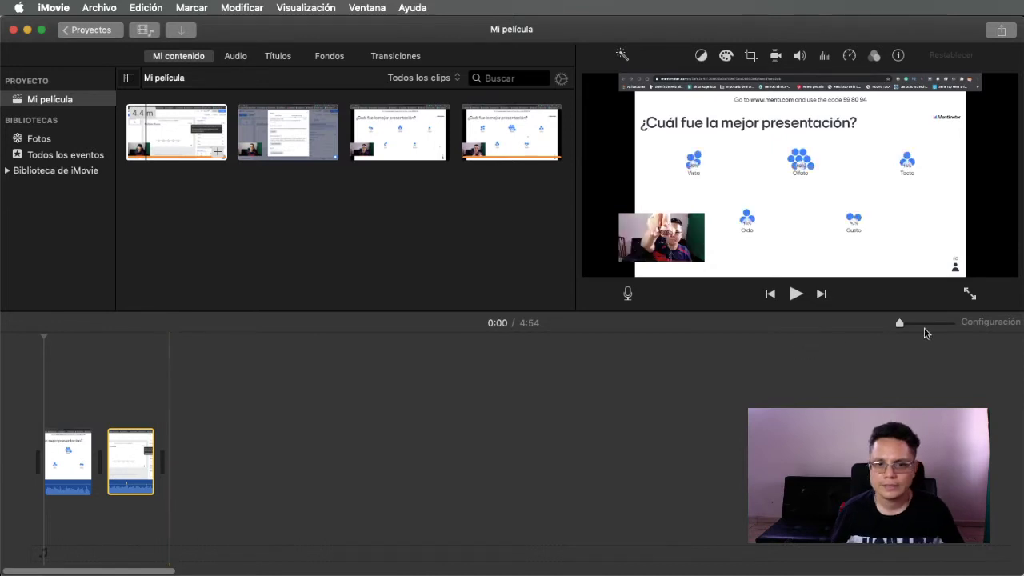
{"action": "mouse_move", "coordinate": [899, 326]}
{"action": "left_mouse_down"}
{"action": "mouse_move", "coordinate": [945, 328]}
{"action": "mouse_move", "coordinate": [901, 330]}
{"action": "left_mouse_up"}
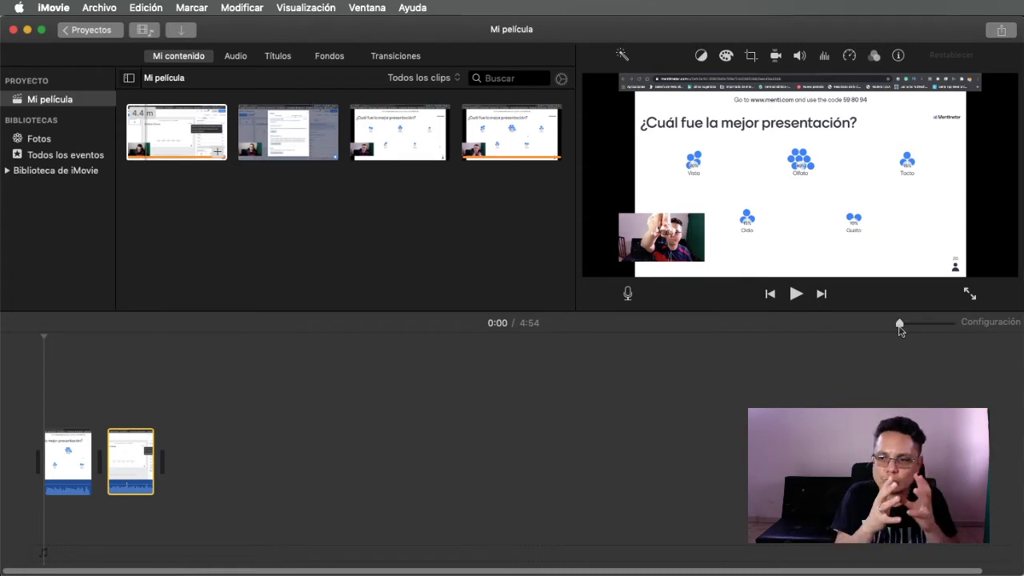
{"action": "left_click", "coordinate": [244, 136]}
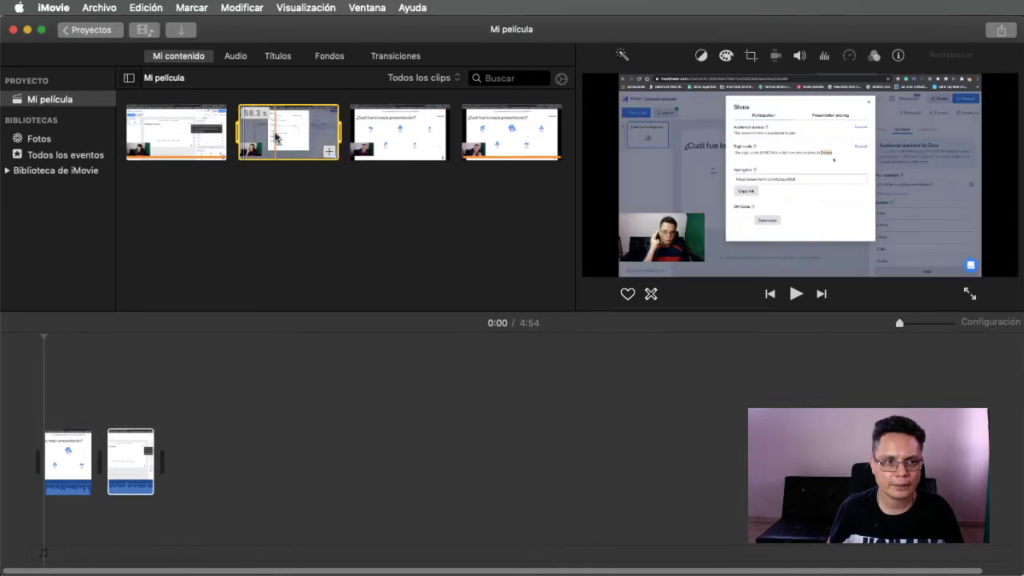
{"action": "left_click_drag", "start_coordinate": [276, 149], "coordinate": [178, 472]}
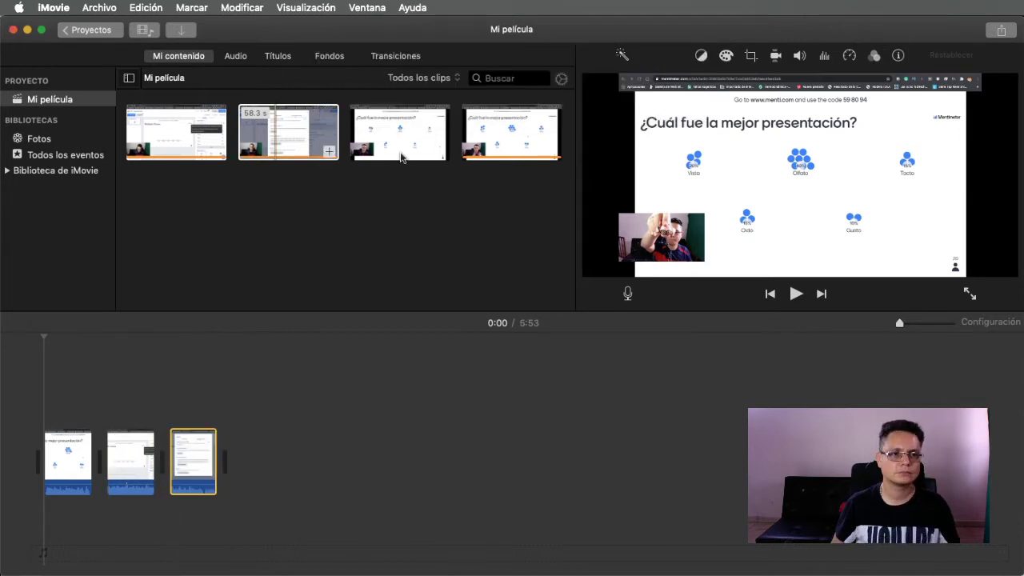
- Add the 2.0-minute clip to the end of the timeline and place the playhead at 0:14
{"action": "left_click", "coordinate": [404, 154]}
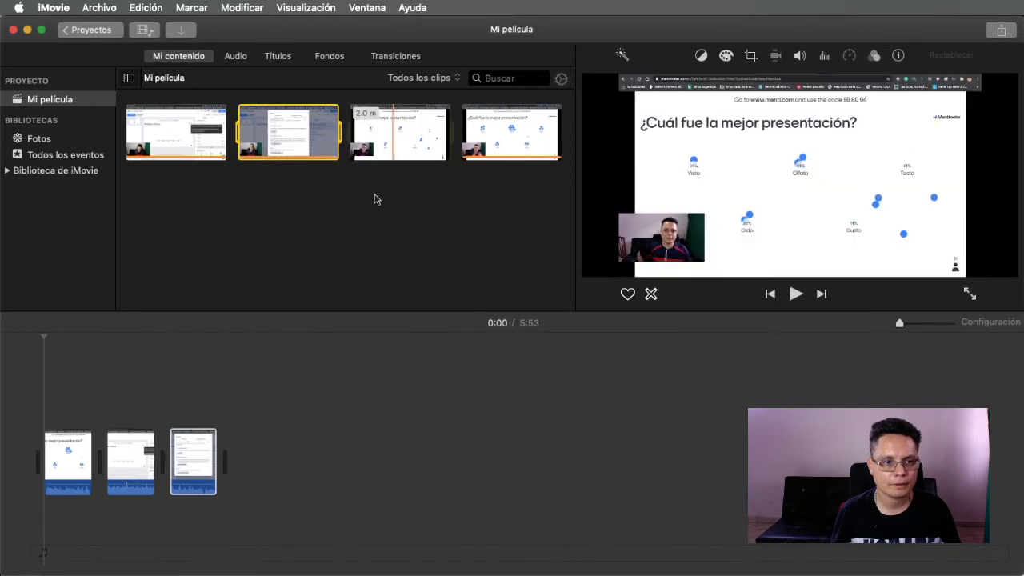
{"action": "left_click_drag", "start_coordinate": [396, 144], "coordinate": [230, 475]}
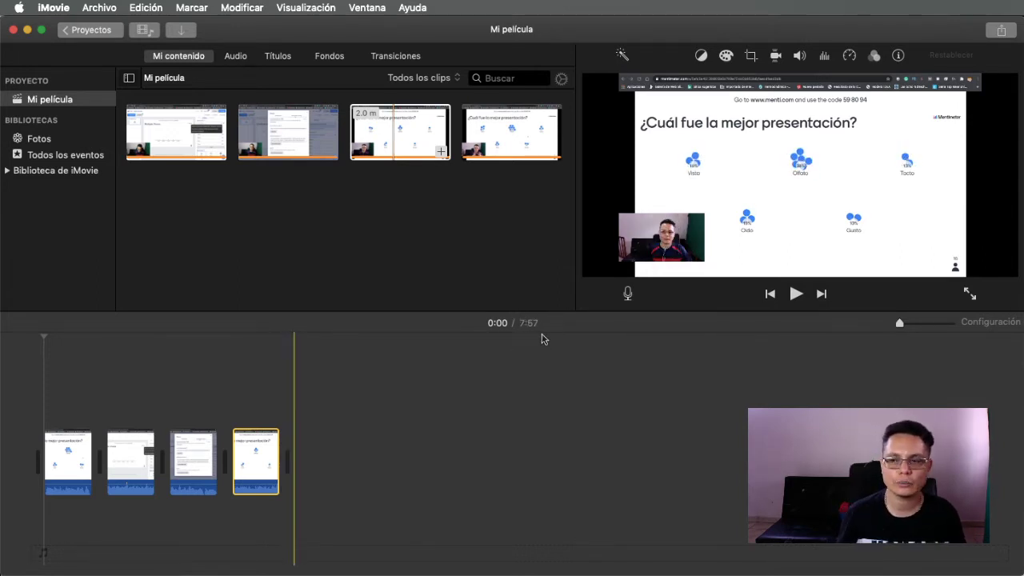
{"action": "left_click", "coordinate": [68, 334]}
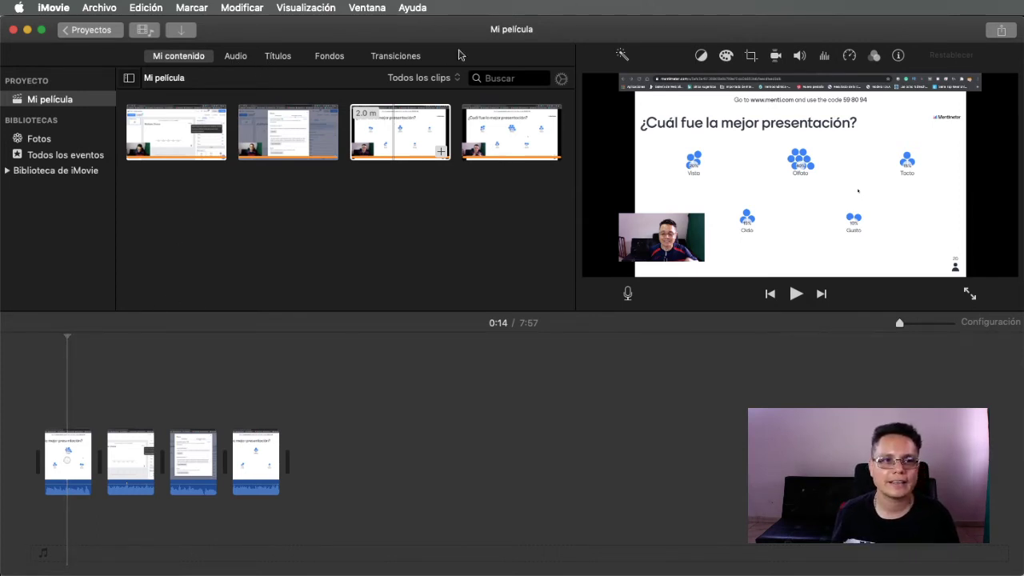
- Add the Audio casos4 track from the iTunes audio library beneath the junction of the third and fourth timeline clips
{"action": "left_click", "coordinate": [234, 56]}
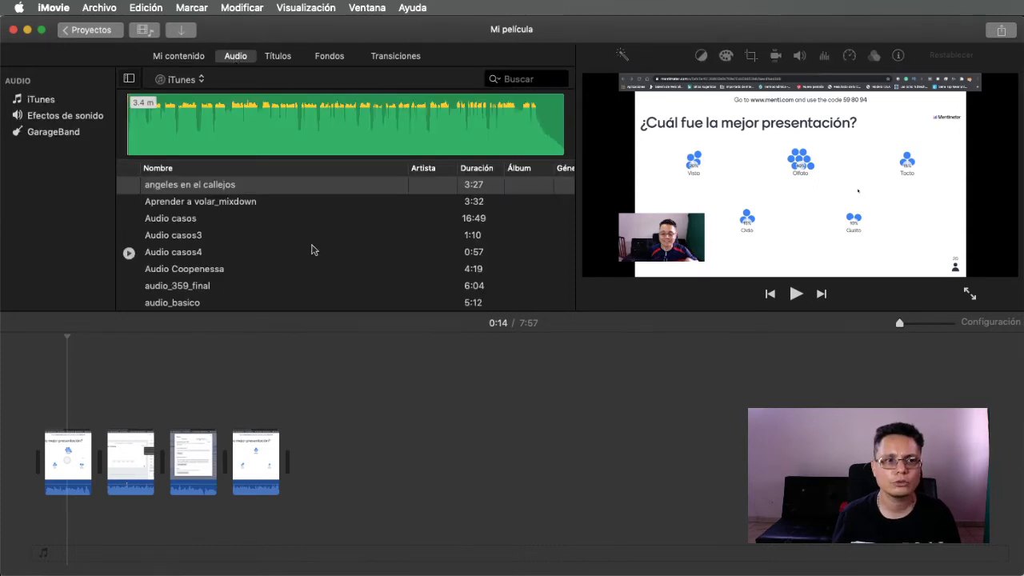
{"action": "scroll", "coordinate": [316, 280], "scroll_direction": "down", "scroll_amount": 10}
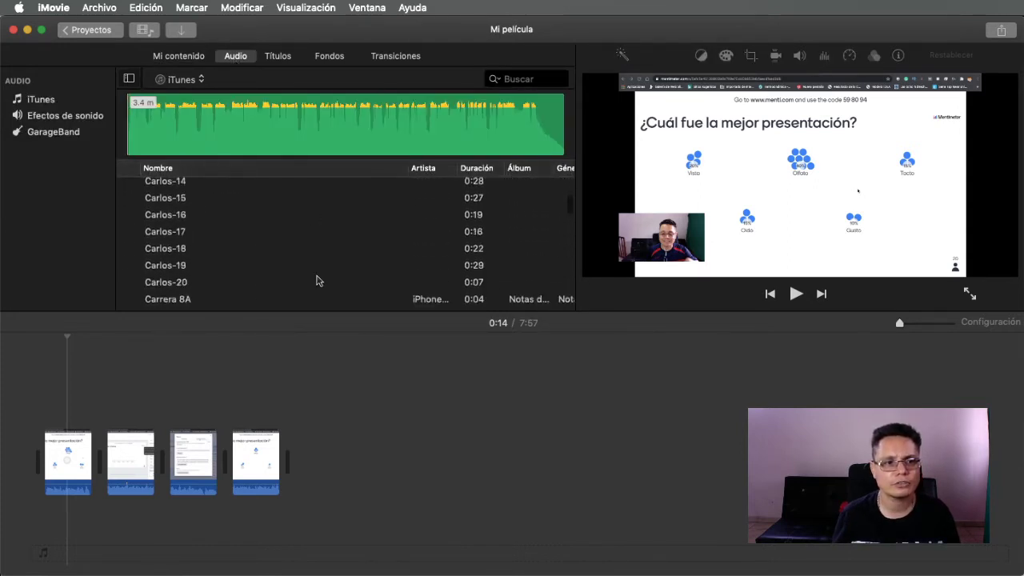
{"action": "scroll", "coordinate": [316, 279], "scroll_direction": "up", "scroll_amount": 10}
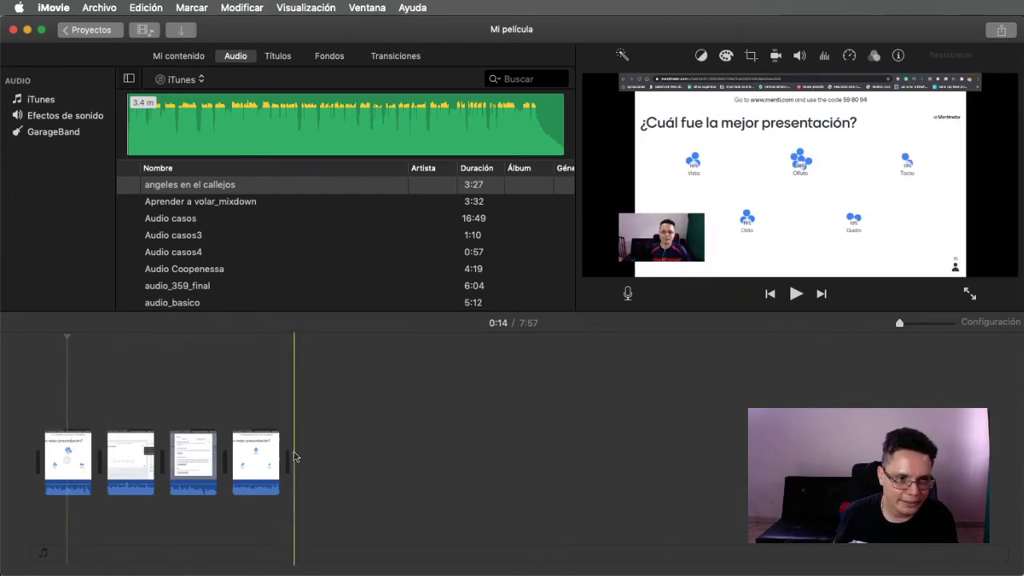
{"action": "left_click", "coordinate": [184, 257]}
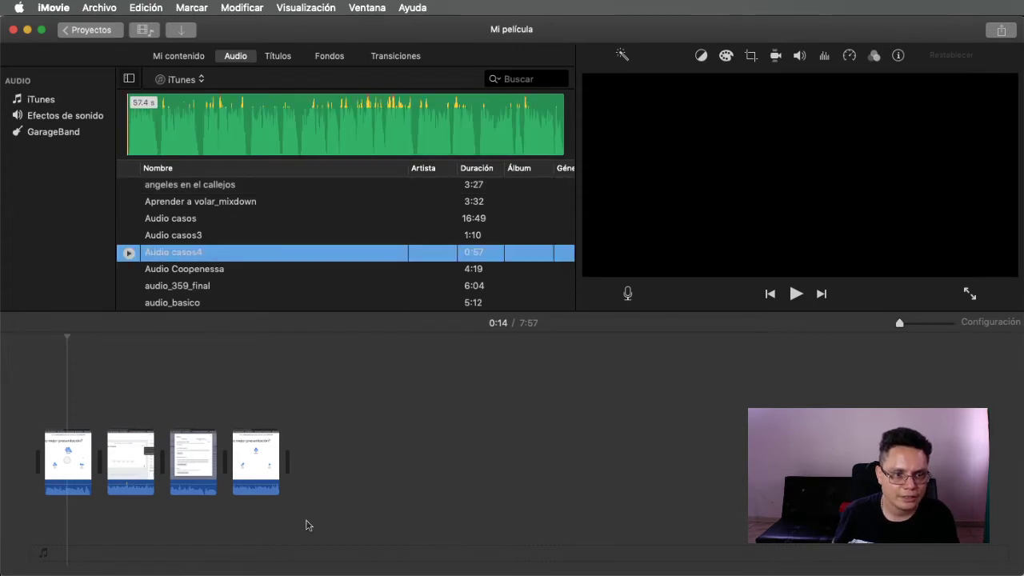
{"action": "left_click_drag", "start_coordinate": [310, 528], "coordinate": [228, 533]}
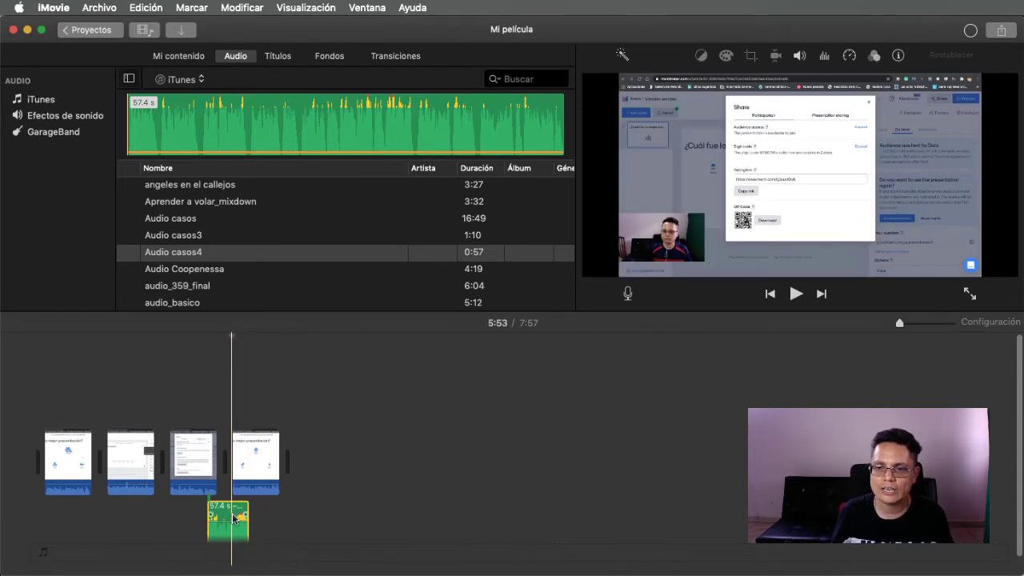
- Delete the Audio casos4 track from the timeline, open the titles library and place the playhead at 0:00
{"action": "key", "text": "Delete"}
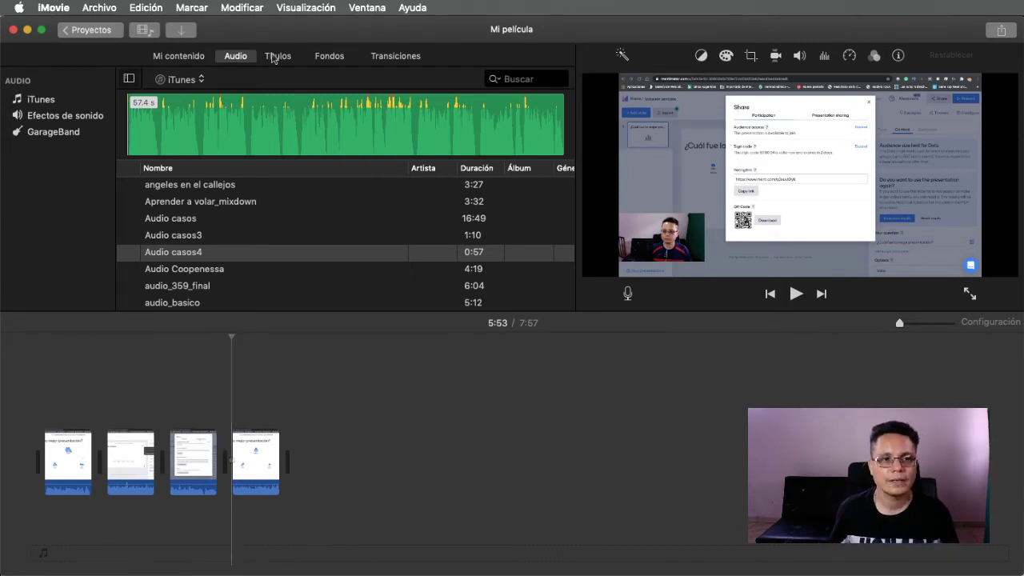
{"action": "left_click", "coordinate": [273, 57]}
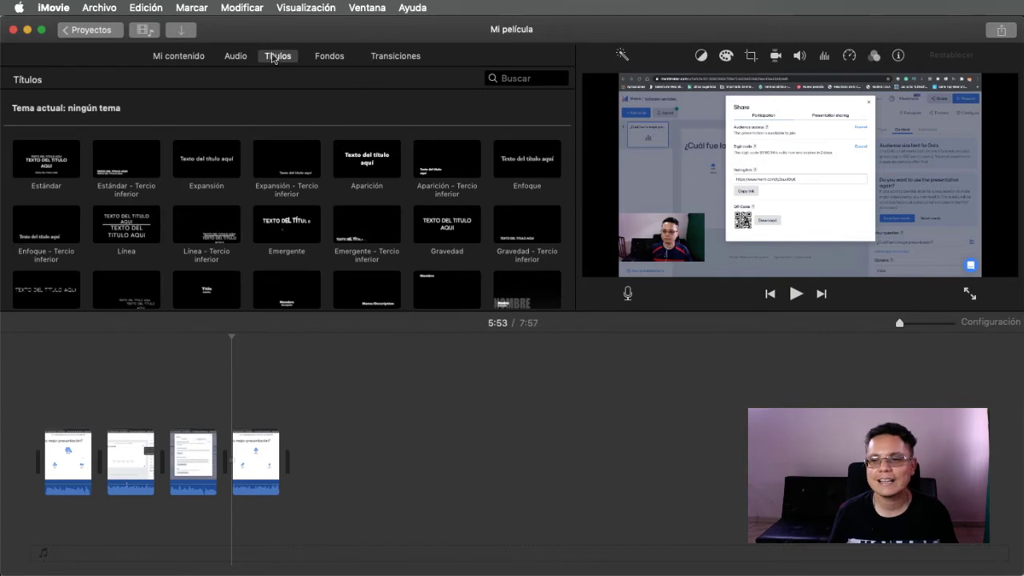
{"action": "left_click", "coordinate": [45, 356]}
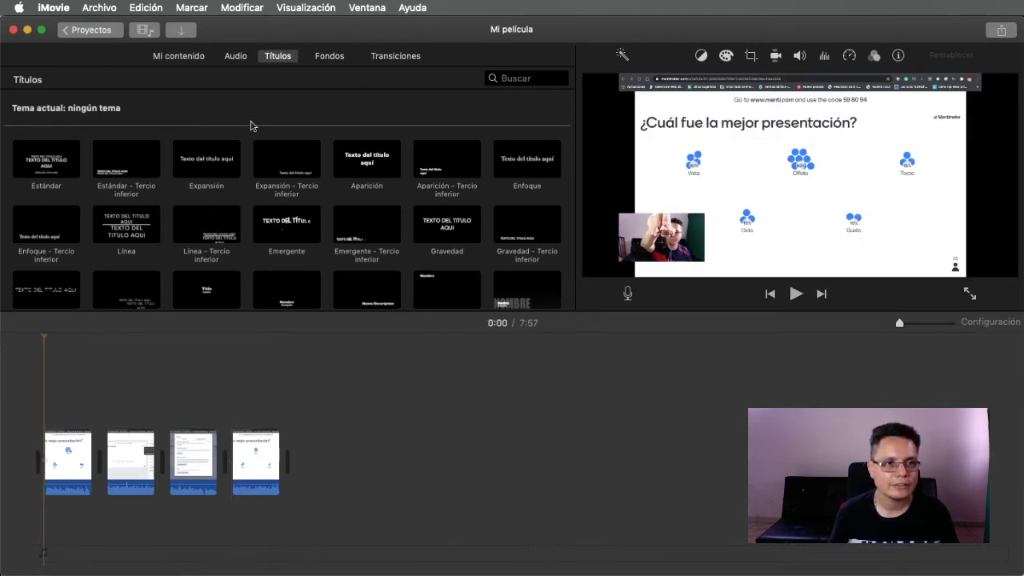
- Find the Cambio enfoque title in the library and add it over the start of the first clip
{"action": "scroll", "coordinate": [292, 256], "scroll_direction": "down", "scroll_amount": 10}
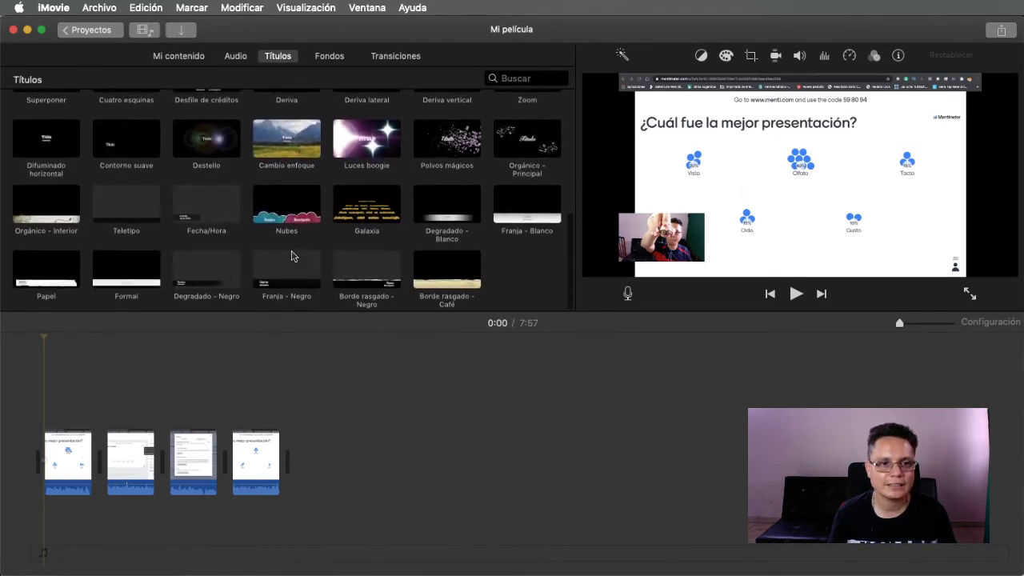
{"action": "scroll", "coordinate": [293, 256], "scroll_direction": "up", "scroll_amount": 10}
{"action": "scroll", "coordinate": [293, 256], "scroll_direction": "down", "scroll_amount": 5}
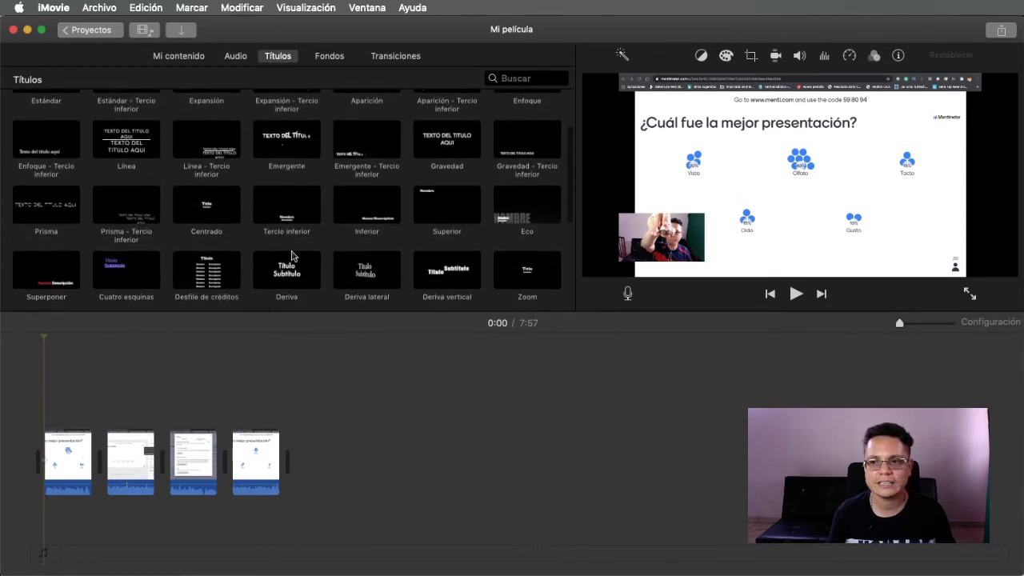
{"action": "scroll", "coordinate": [293, 255], "scroll_direction": "down", "scroll_amount": 1}
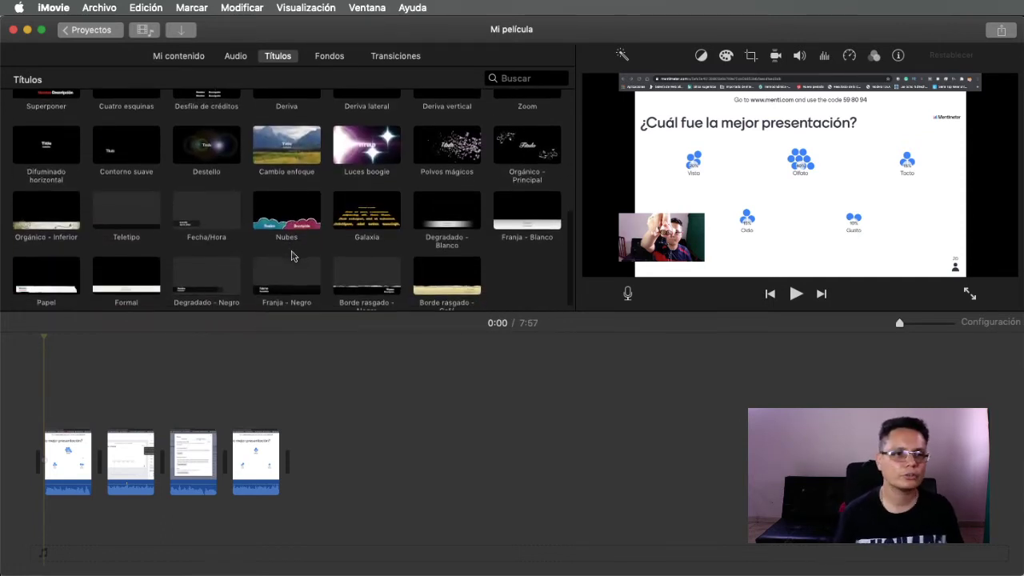
{"action": "scroll", "coordinate": [293, 255], "scroll_direction": "up", "scroll_amount": 1}
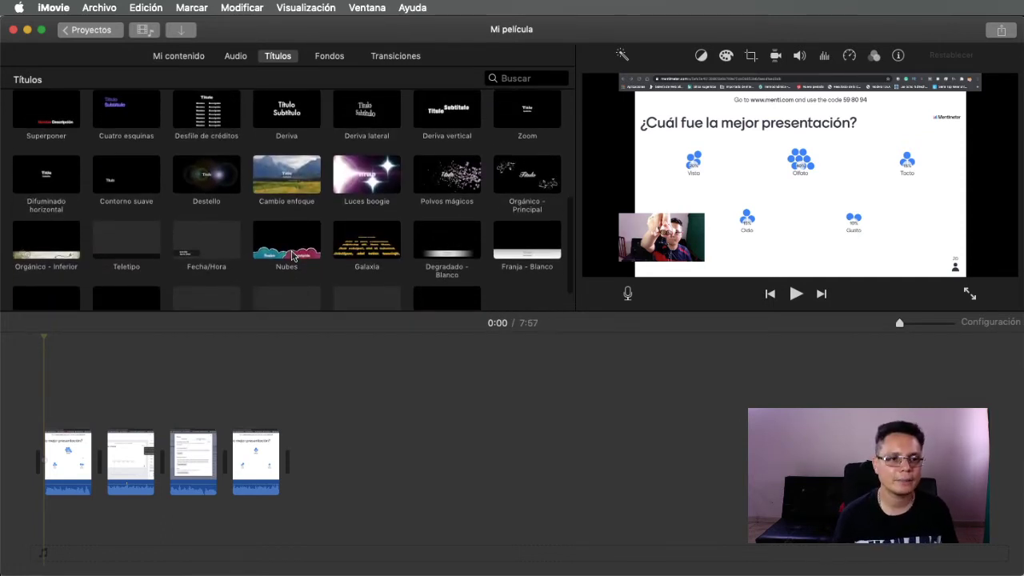
{"action": "left_click", "coordinate": [292, 182]}
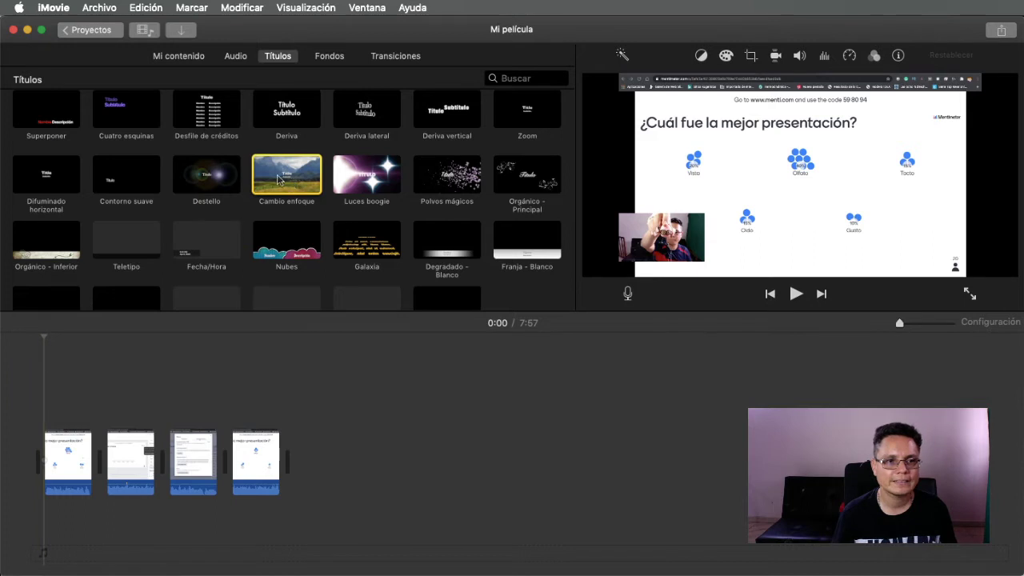
{"action": "double_click", "coordinate": [278, 179]}
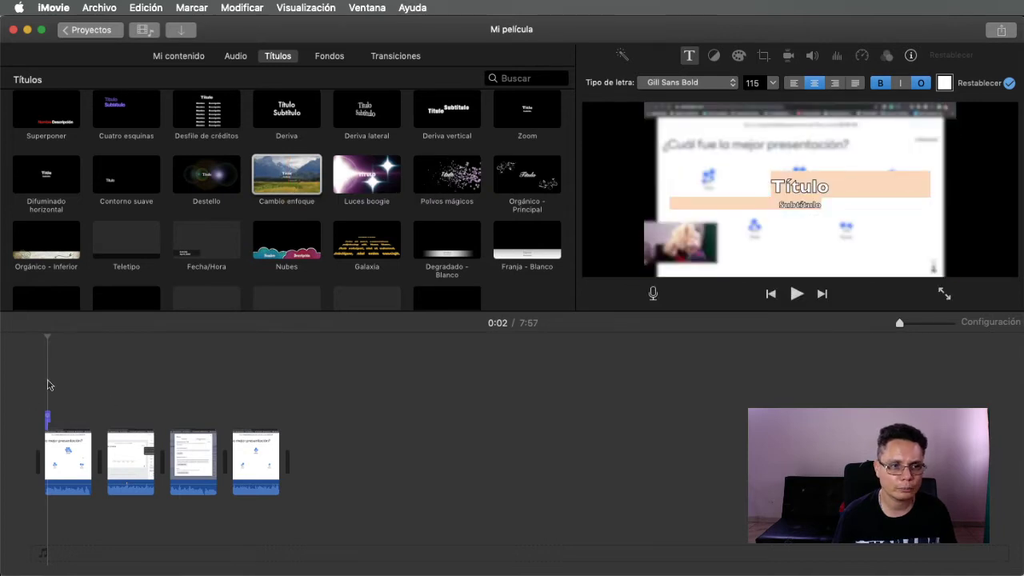
- Set the title text to "Como hacer encuestas" and its subtitle to "Gratis y en clase"
{"action": "left_click", "coordinate": [286, 177]}
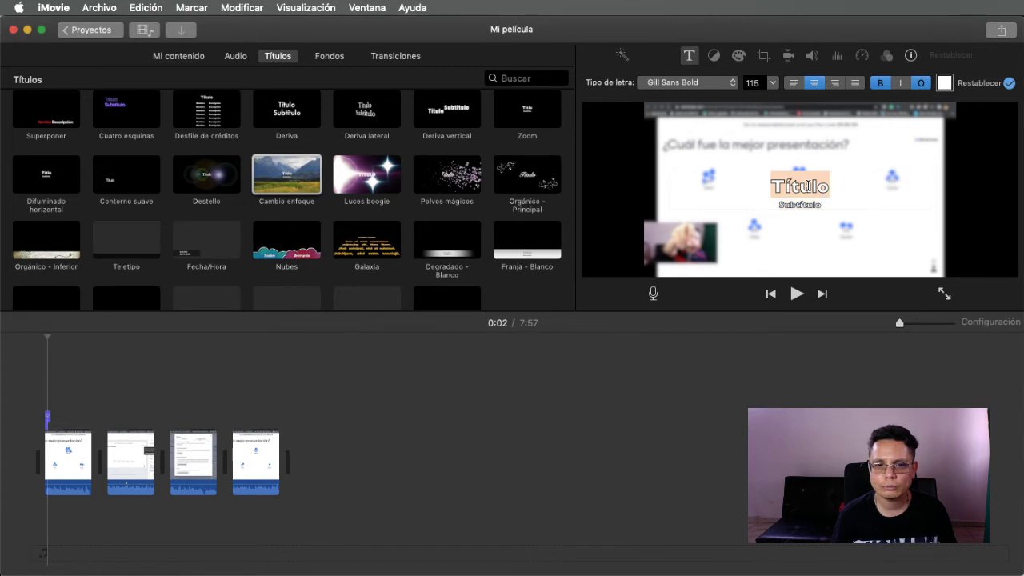
{"action": "type", "text": "Como"}
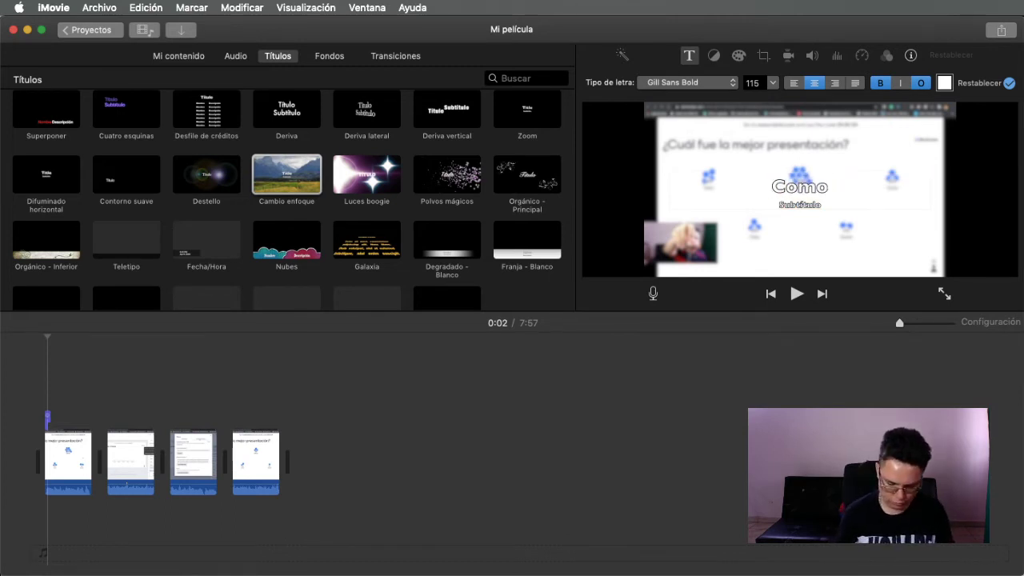
{"action": "type", "text": " hacer encuestas"}
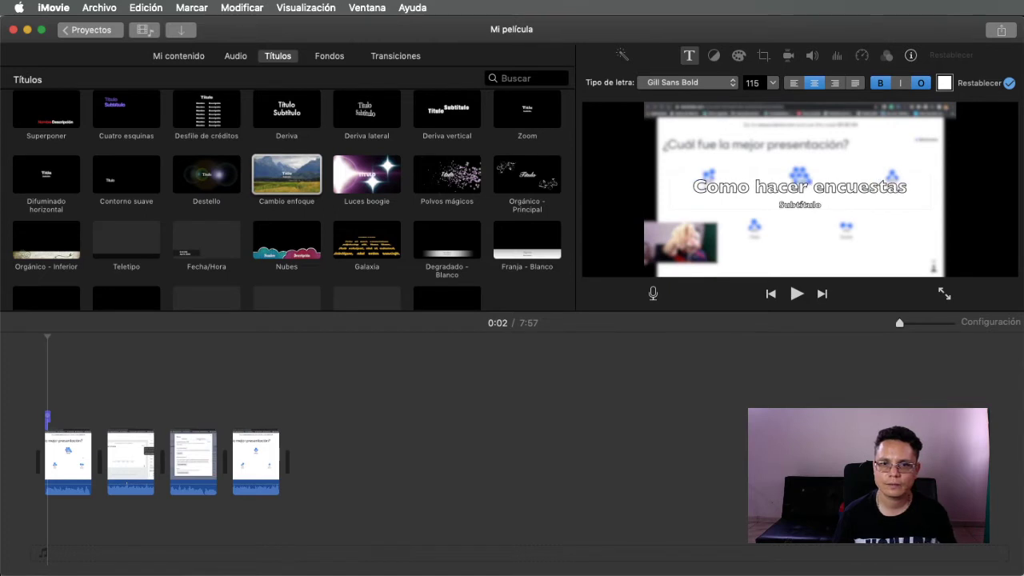
{"action": "left_click", "coordinate": [807, 204]}
{"action": "type", "text": "G"}
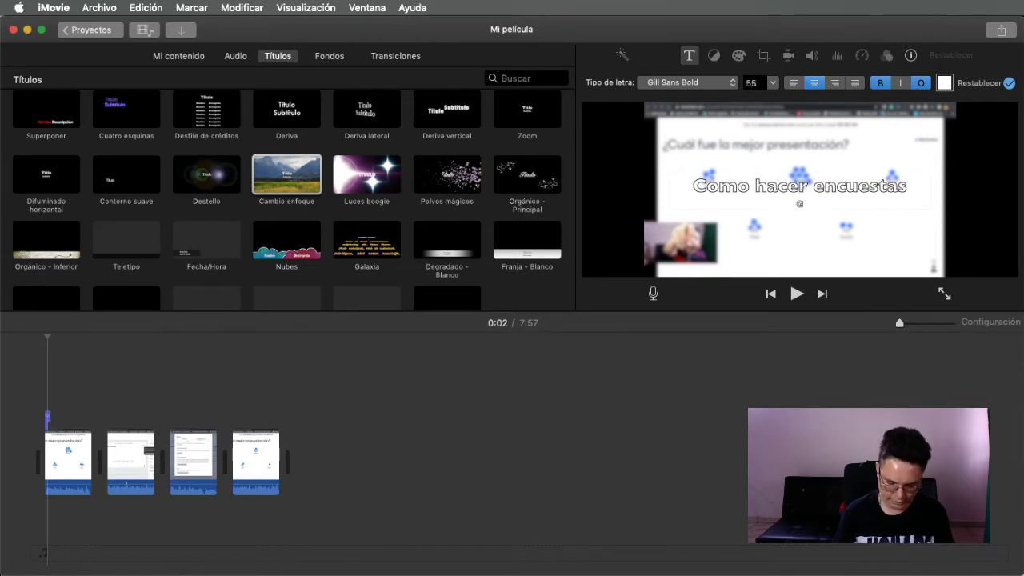
{"action": "type", "text": "ratis y en clase"}
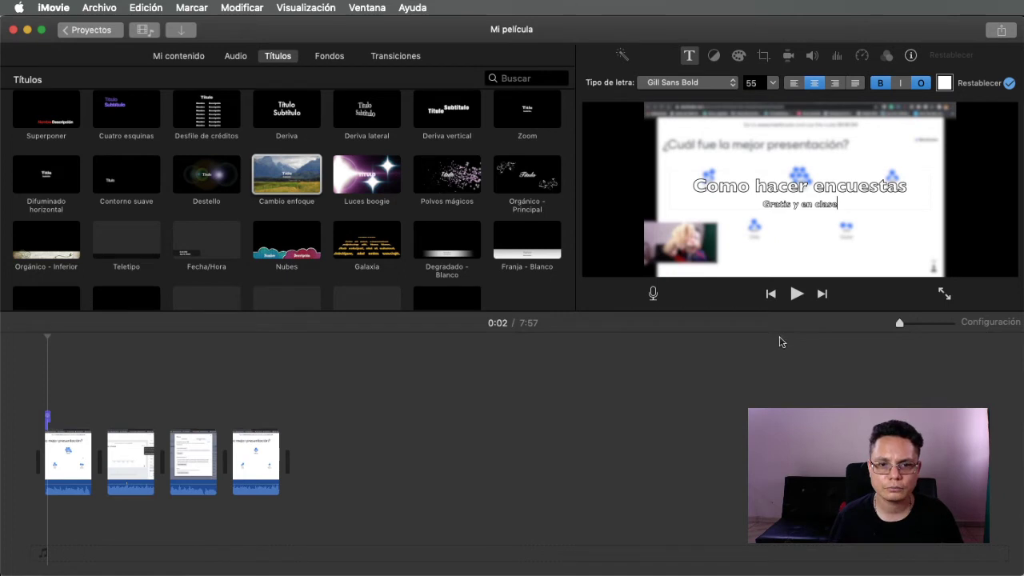
{"action": "left_click", "coordinate": [280, 518]}
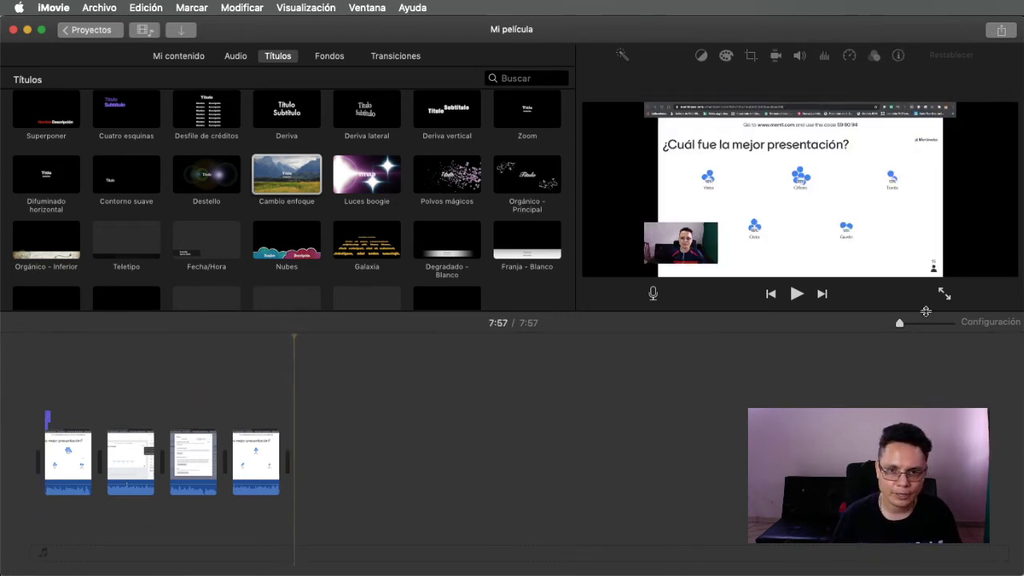
- Lengthen the title above the first clip to about 8.6 seconds and play the movie from 0:00 to preview it
{"action": "left_click", "coordinate": [907, 324]}
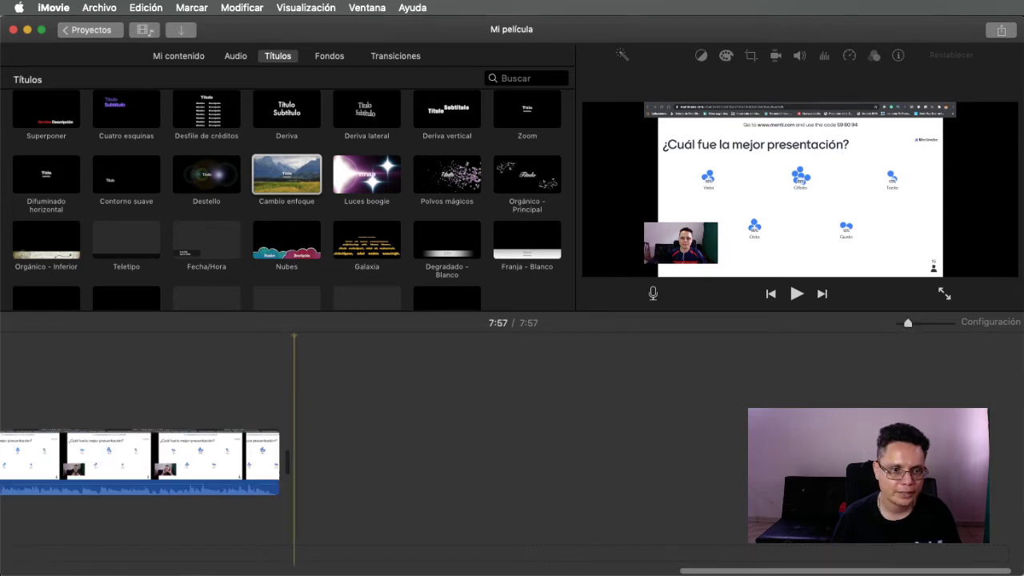
{"action": "left_click_drag", "start_coordinate": [766, 572], "coordinate": [85, 573]}
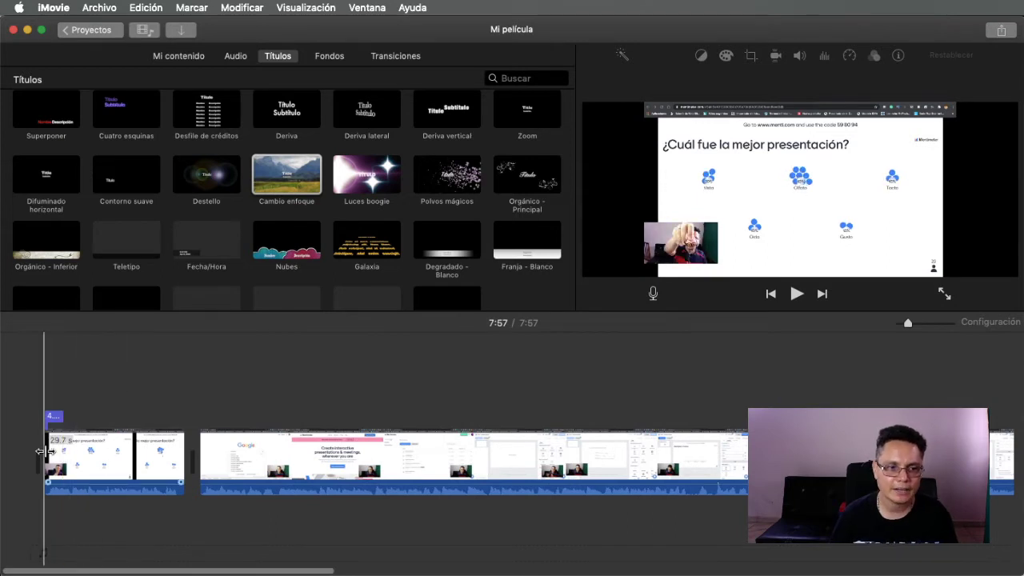
{"action": "left_click", "coordinate": [134, 458]}
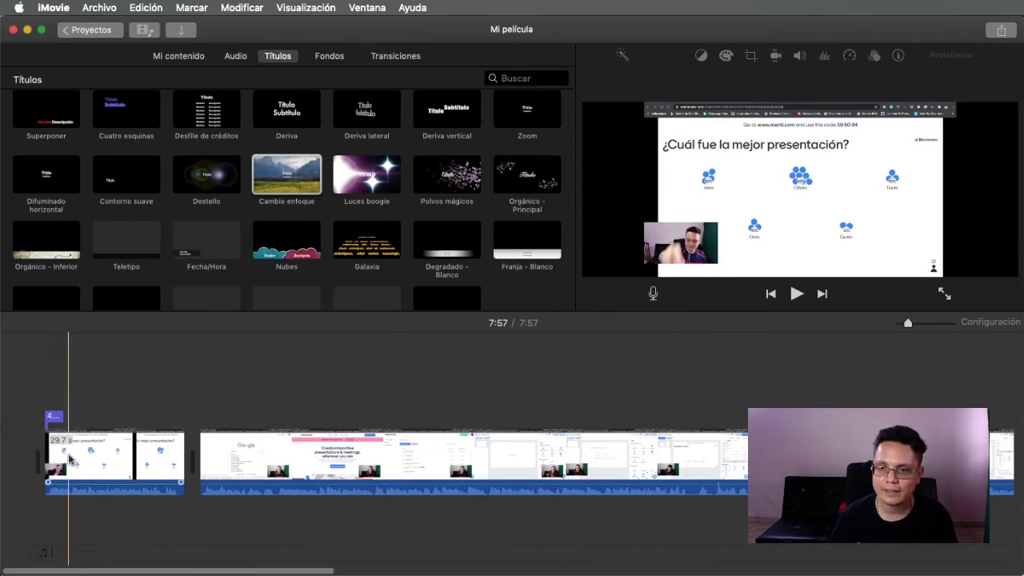
{"action": "left_click", "coordinate": [54, 419]}
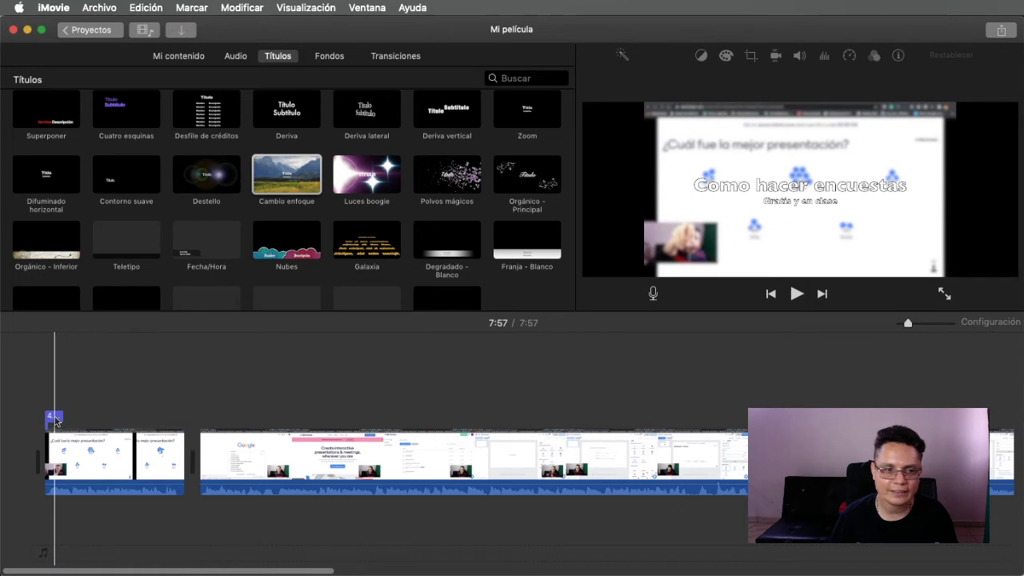
{"action": "left_click_drag", "start_coordinate": [57, 416], "coordinate": [84, 418]}
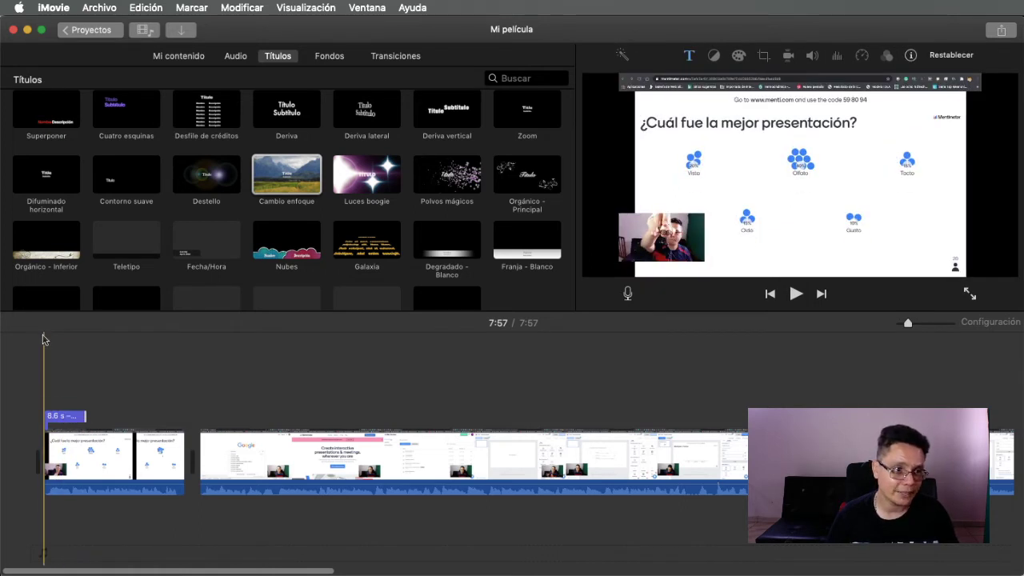
{"action": "left_click", "coordinate": [44, 337]}
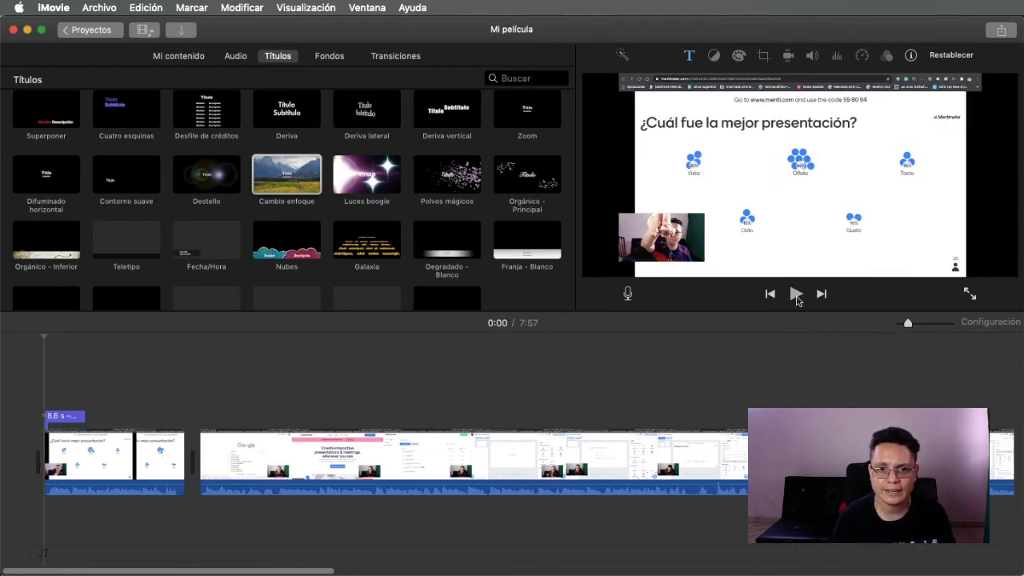
{"action": "key", "text": "space"}
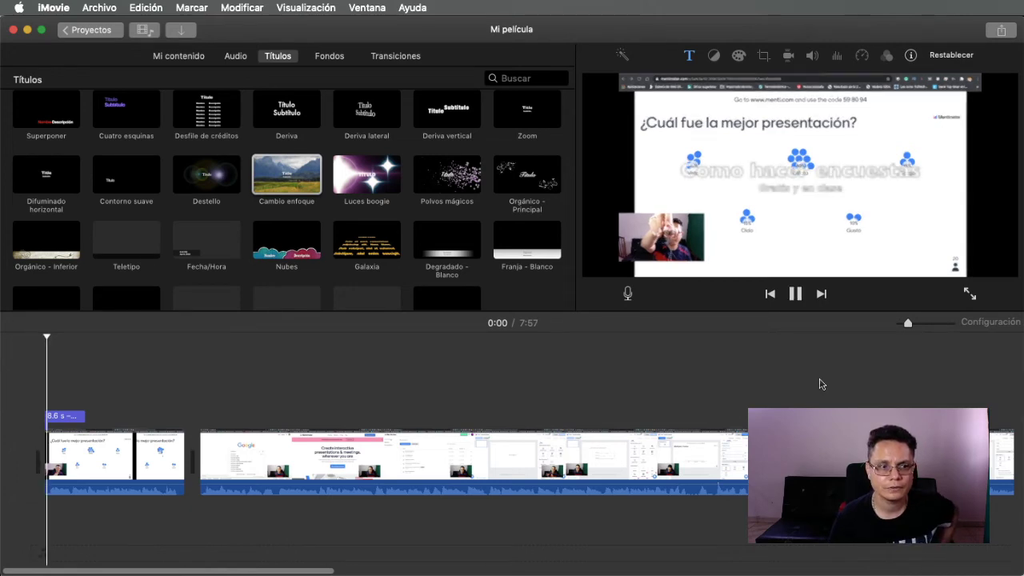
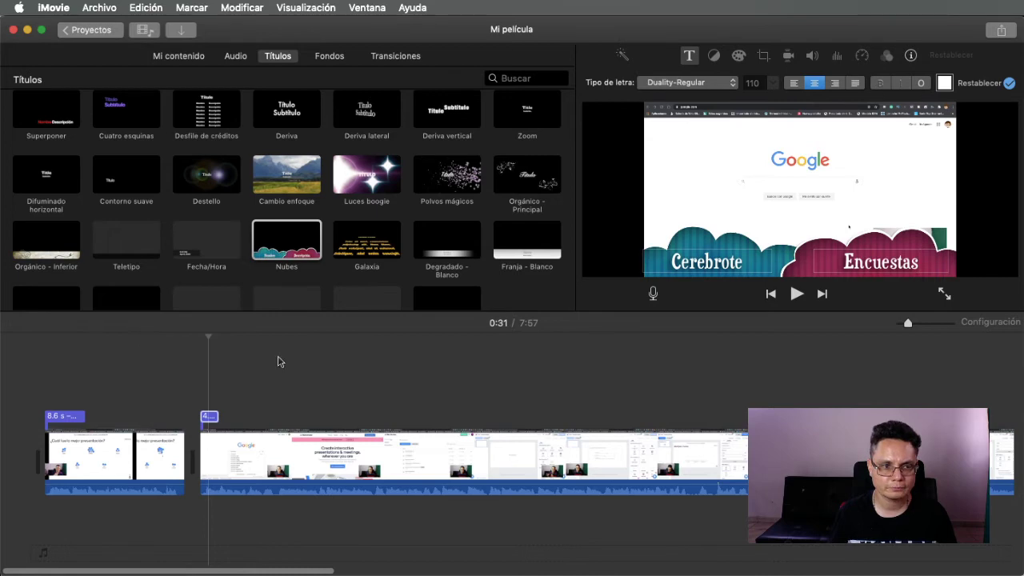
- Play the movie from 0:28 to preview the Nubes title at the start of the second clip, and stop after it
{"action": "left_click", "coordinate": [200, 338]}
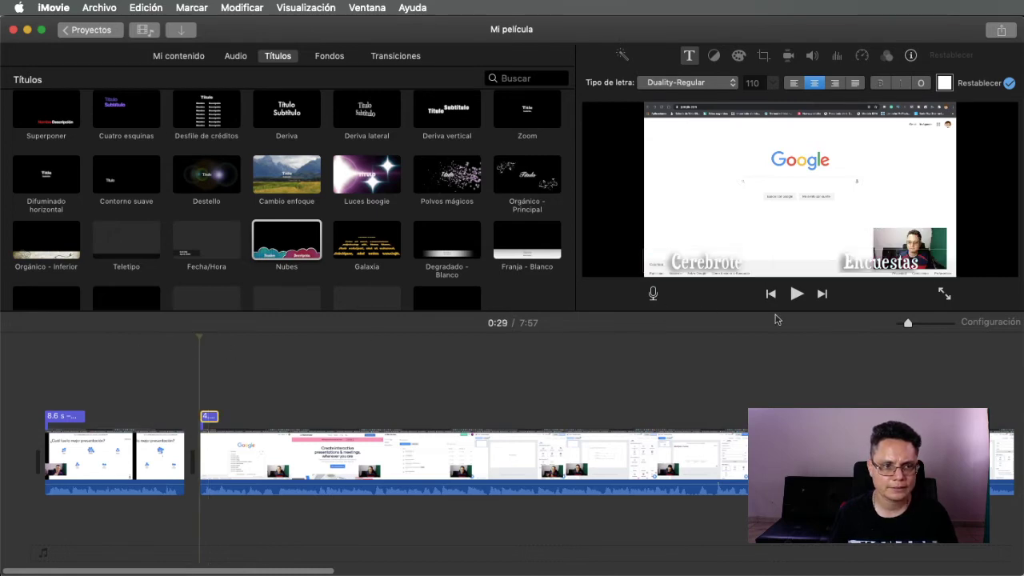
{"action": "left_click", "coordinate": [181, 336]}
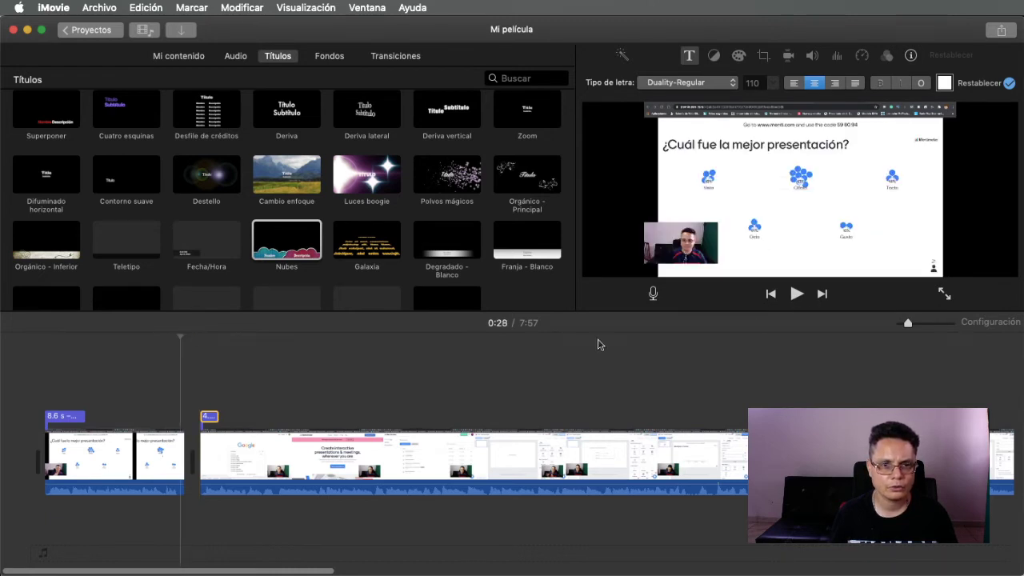
{"action": "left_click", "coordinate": [795, 295]}
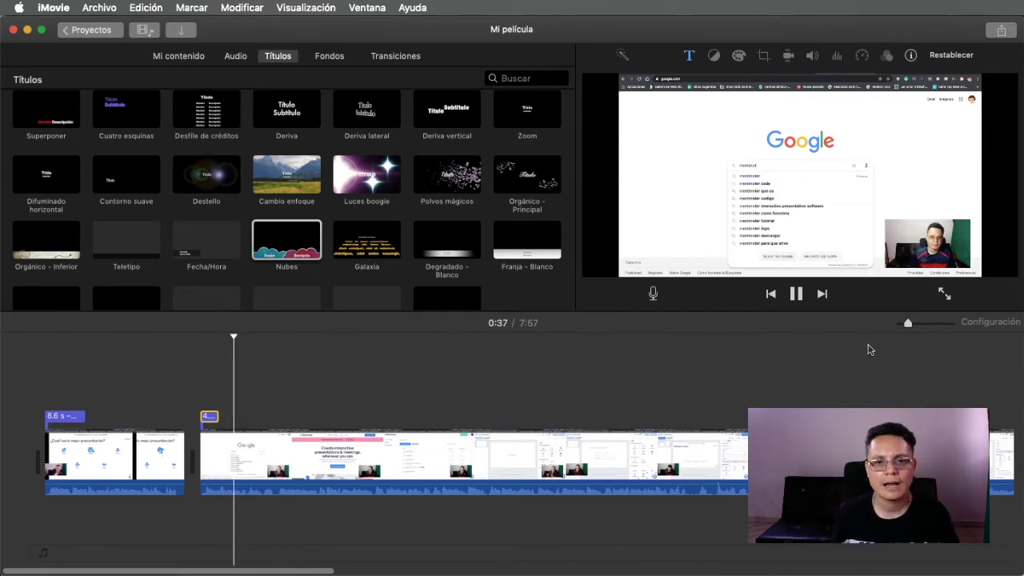
{"action": "left_click", "coordinate": [792, 296]}
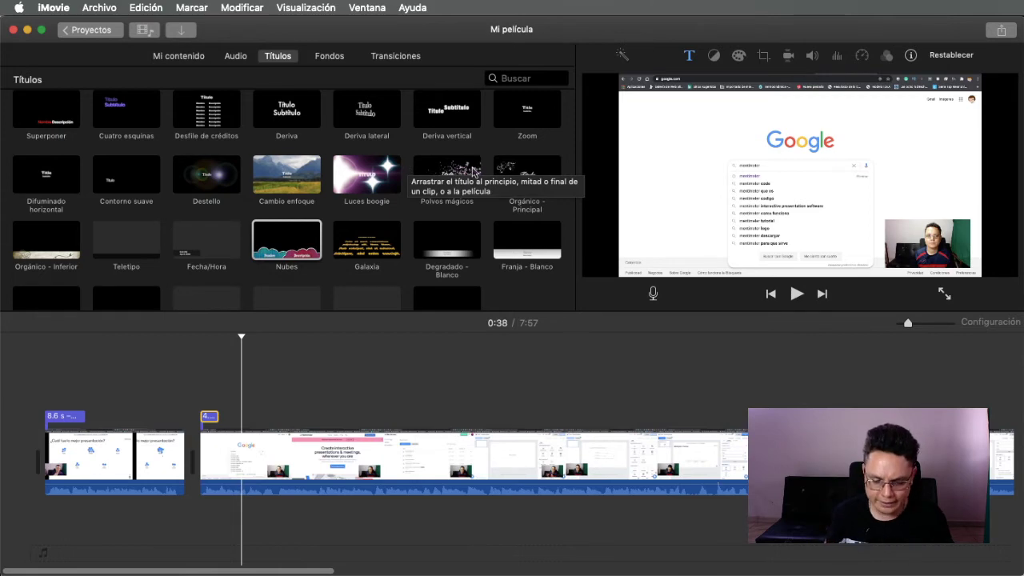
- Look through the available maps and backgrounds, and display the transitions library
{"action": "left_click", "coordinate": [330, 57]}
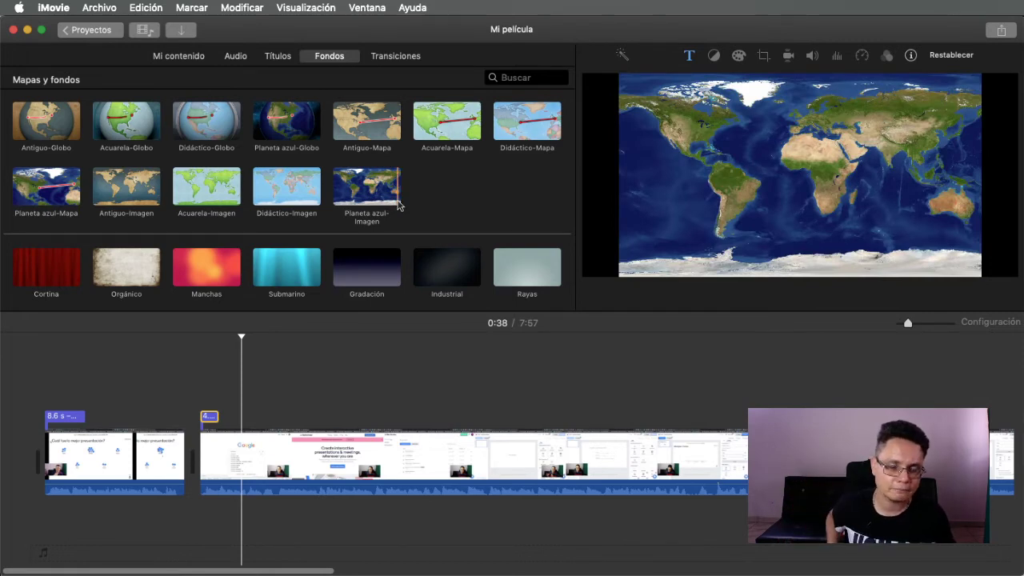
{"action": "left_click", "coordinate": [379, 58]}
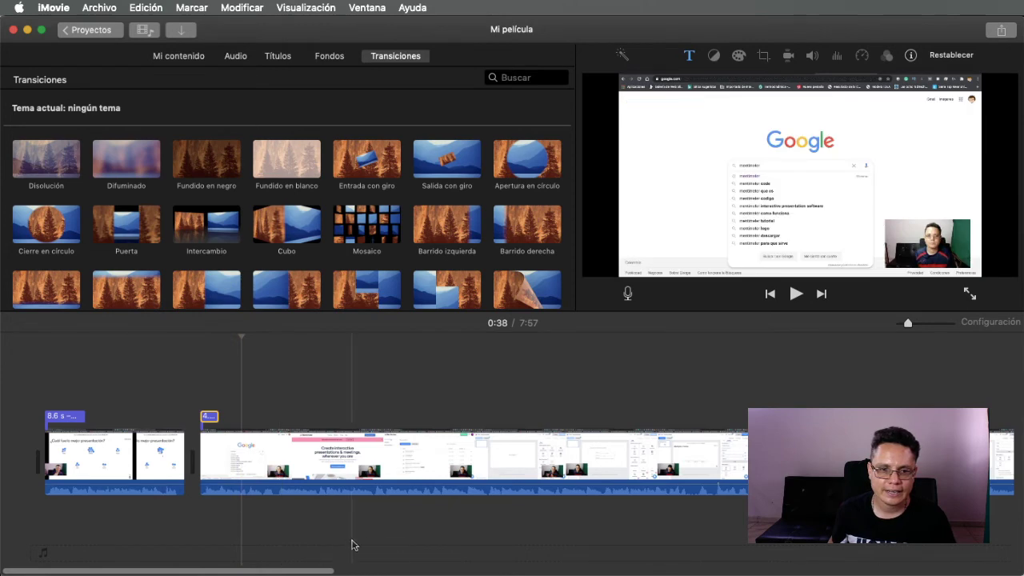
- Zoom out the timeline and play from 0:26 to review the cut between the first and second clips
{"action": "left_click_drag", "start_coordinate": [907, 325], "coordinate": [899, 324]}
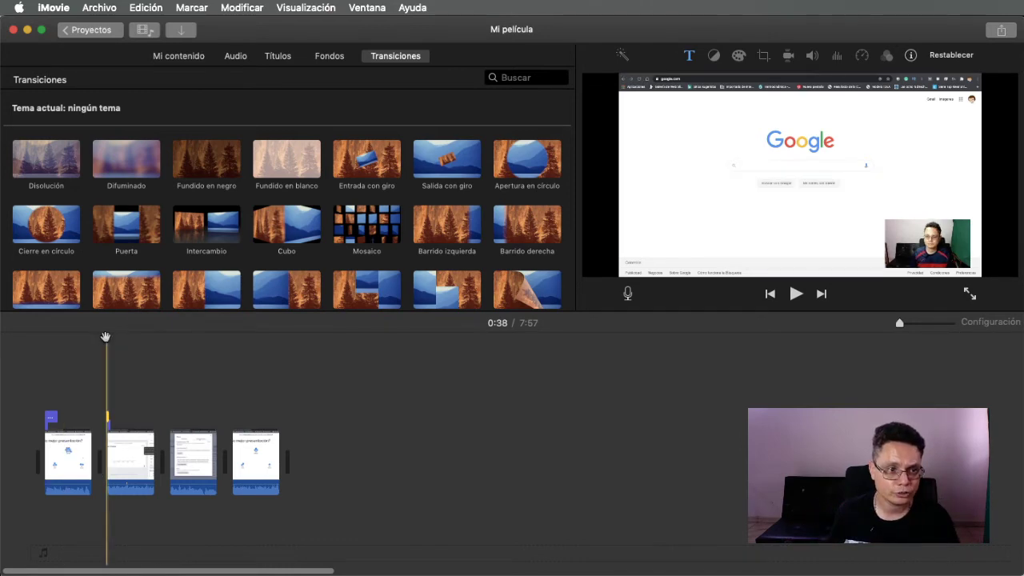
{"action": "left_click_drag", "start_coordinate": [107, 338], "coordinate": [85, 338]}
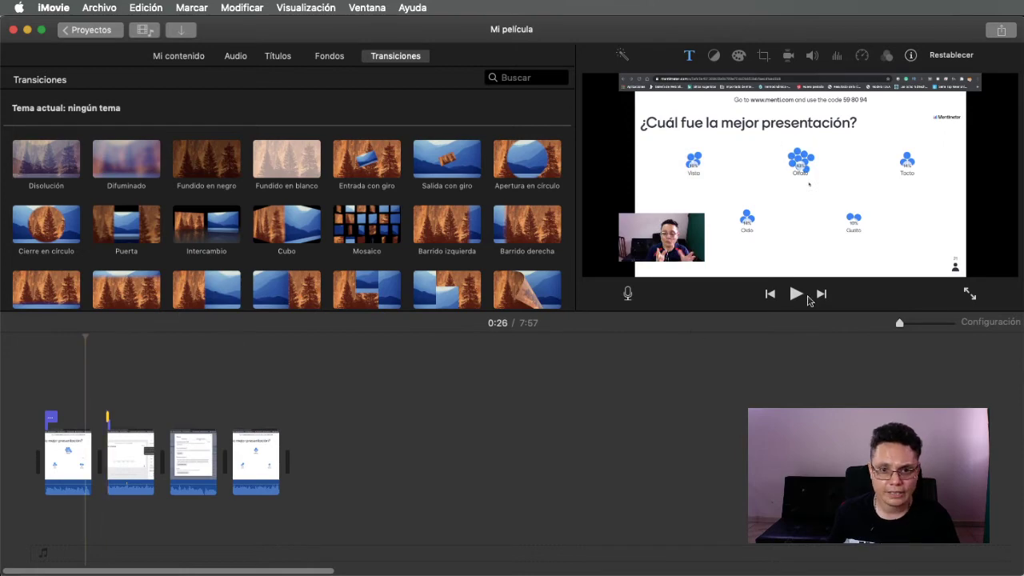
{"action": "left_click", "coordinate": [796, 296]}
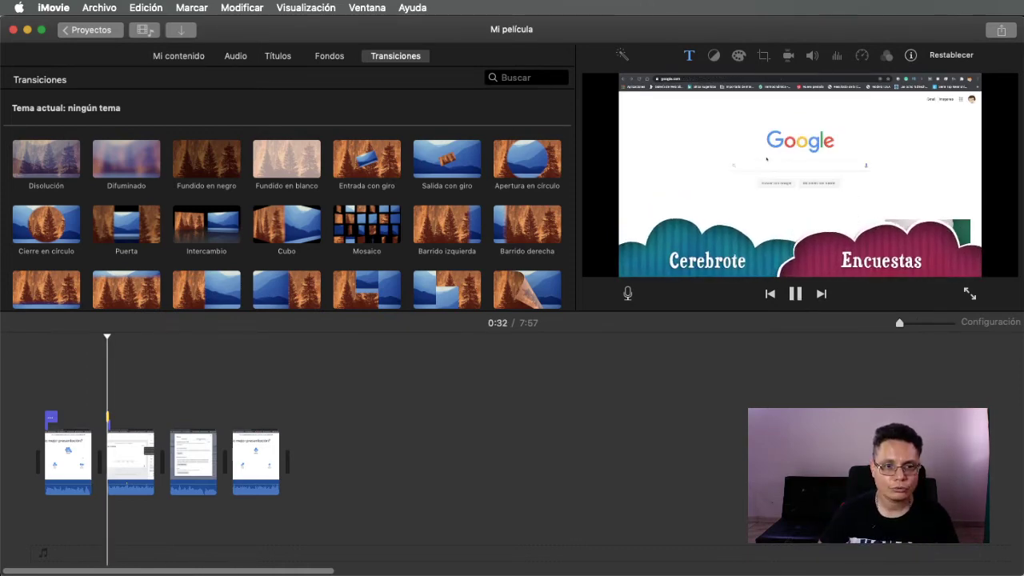
{"action": "left_click", "coordinate": [798, 295]}
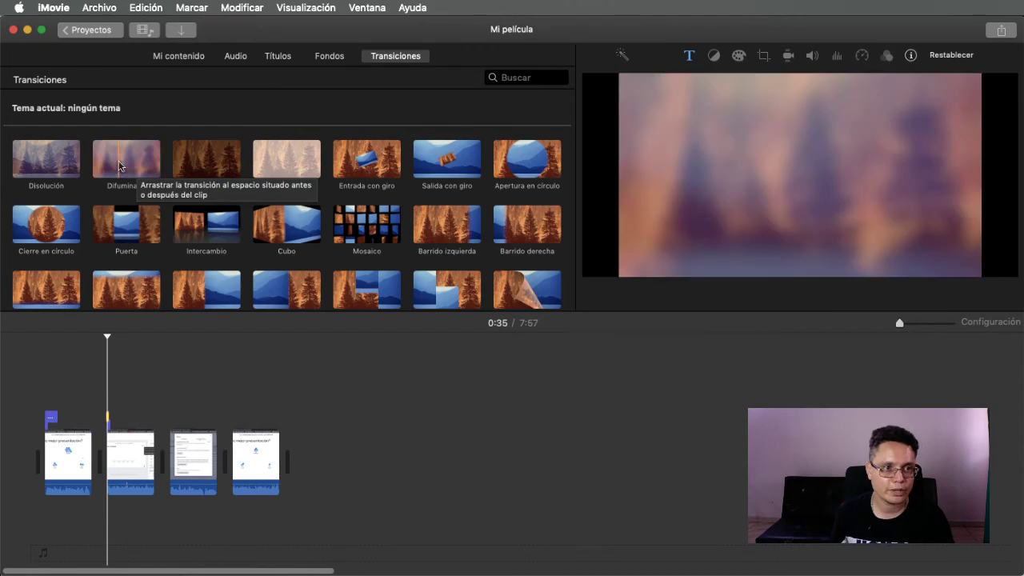
- Insert the Difuminado transition between the first and second clips and place the playhead at 0:26
{"action": "left_click_drag", "start_coordinate": [118, 165], "coordinate": [101, 462]}
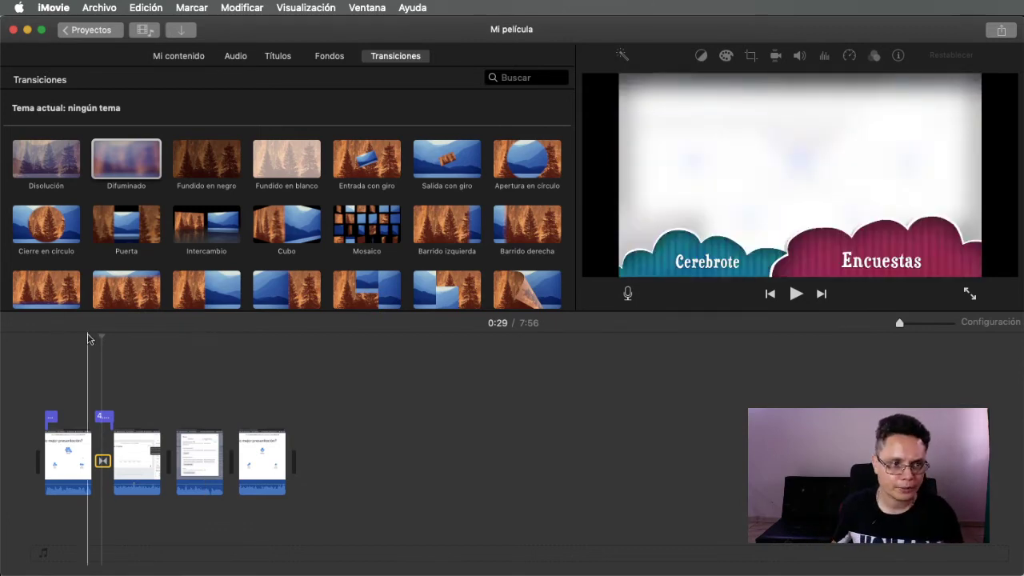
{"action": "left_click", "coordinate": [88, 336]}
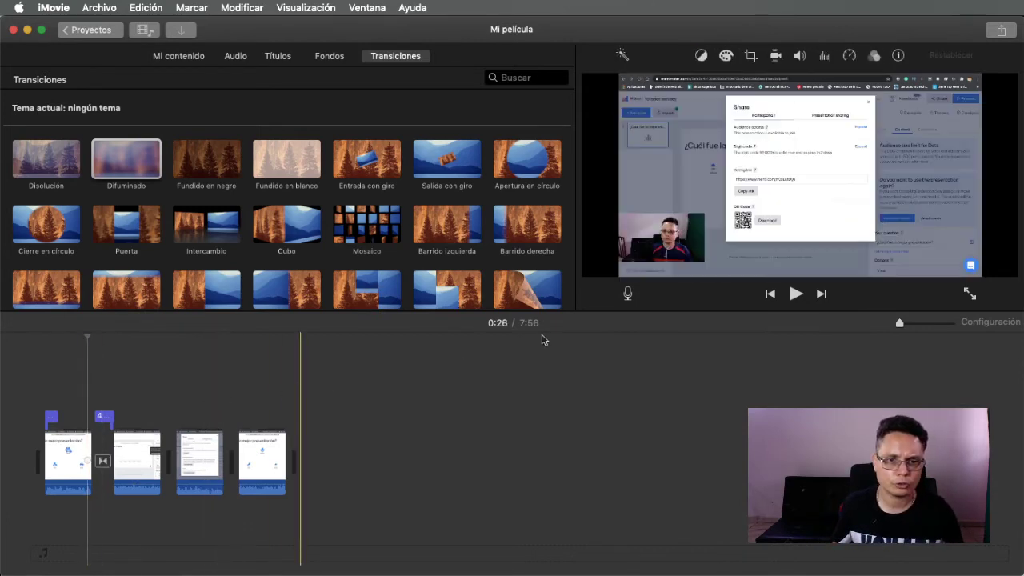
- Play the movie from 0:26 to preview the Difuminado transition into the second clip, and stop after it
{"action": "left_click", "coordinate": [796, 295]}
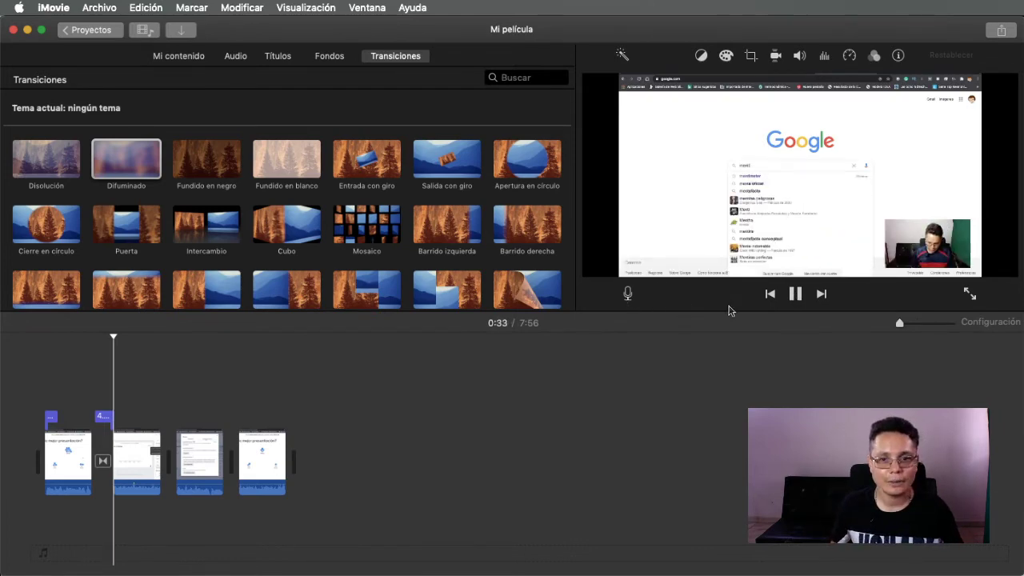
{"action": "left_click", "coordinate": [795, 293]}
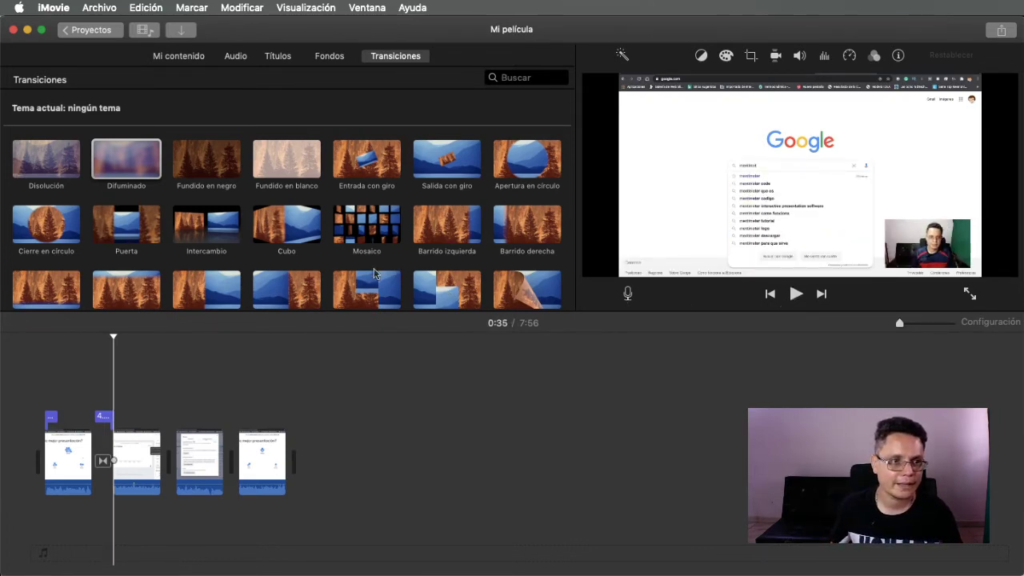
- Insert the Puerta transition between the second and third clips
{"action": "scroll", "coordinate": [125, 260], "scroll_direction": "down", "scroll_amount": 2}
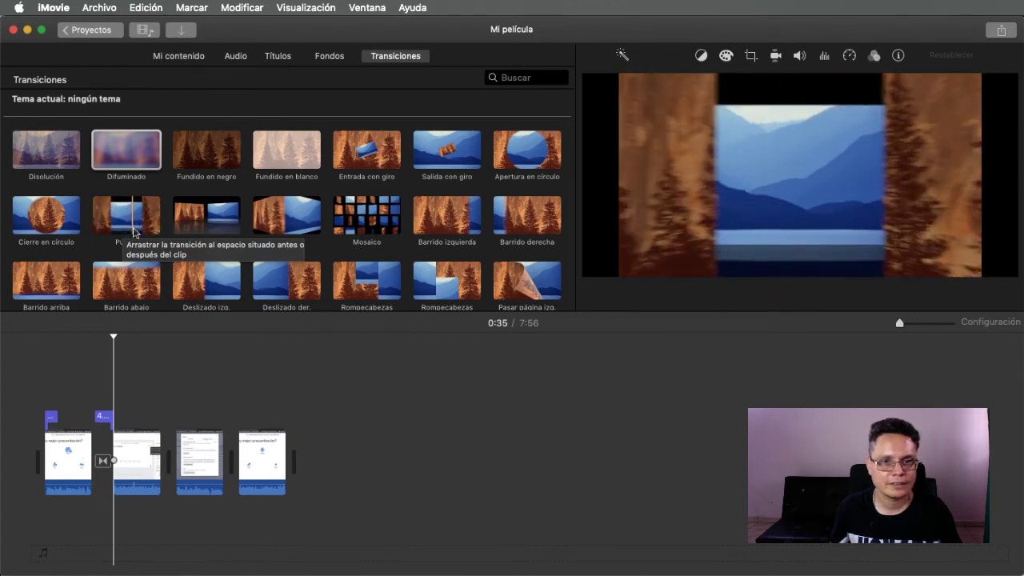
{"action": "left_click_drag", "start_coordinate": [132, 229], "coordinate": [170, 467]}
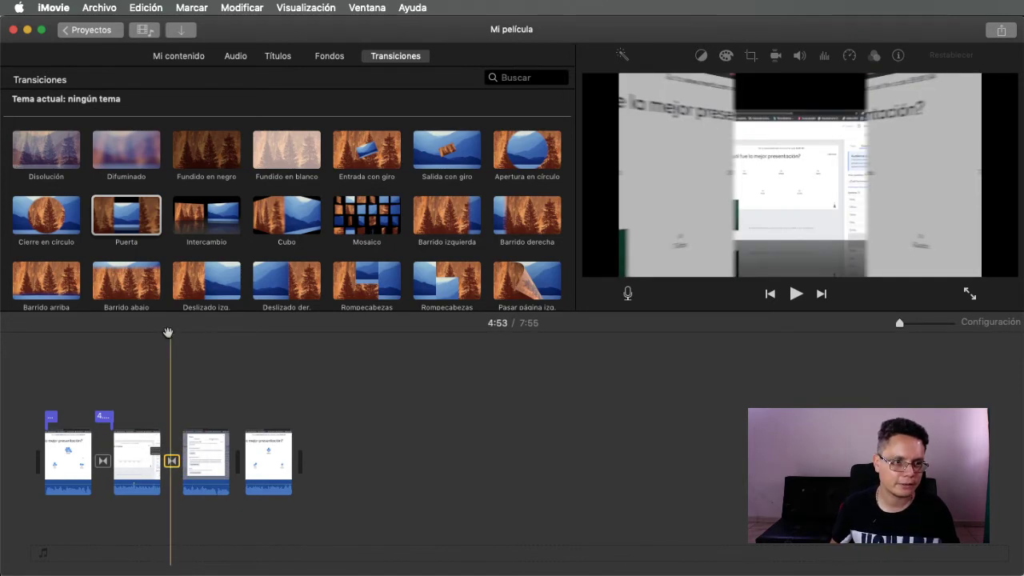
- Play the movie from 4:33 through the Puerta transition, stop after it, and look through the remaining transitions
{"action": "left_click_drag", "start_coordinate": [168, 333], "coordinate": [156, 334]}
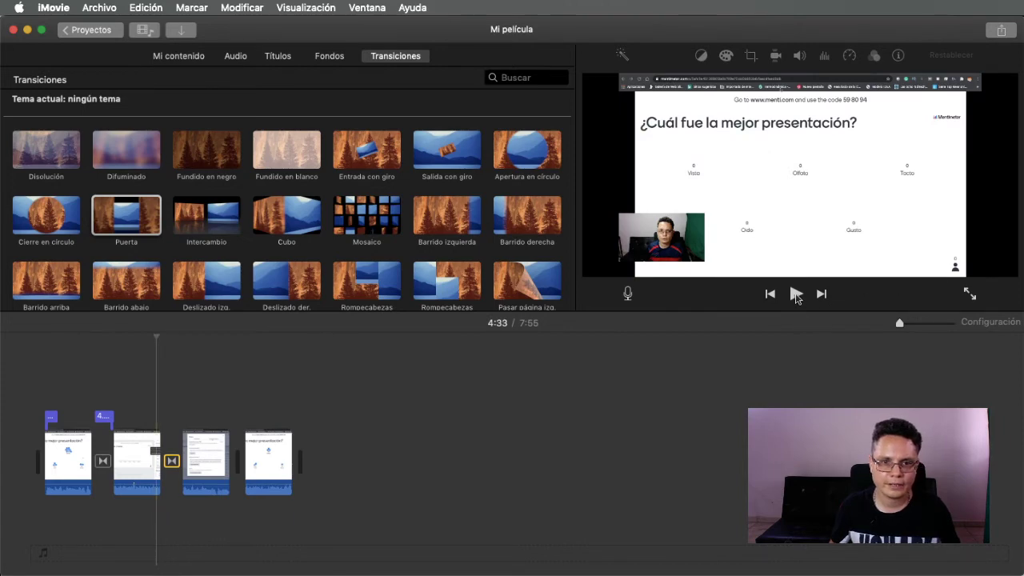
{"action": "left_click", "coordinate": [795, 294]}
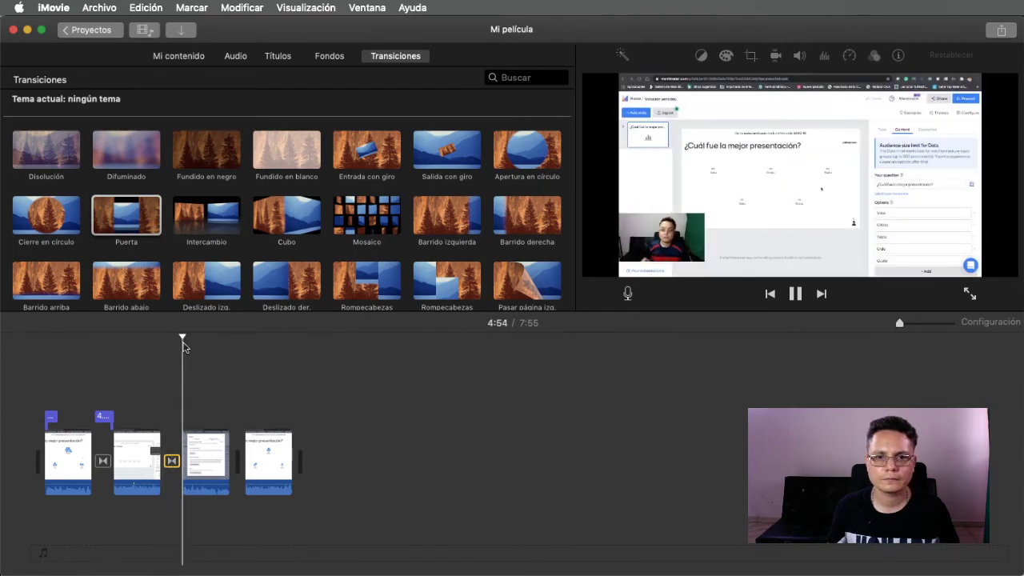
{"action": "left_click", "coordinate": [172, 337]}
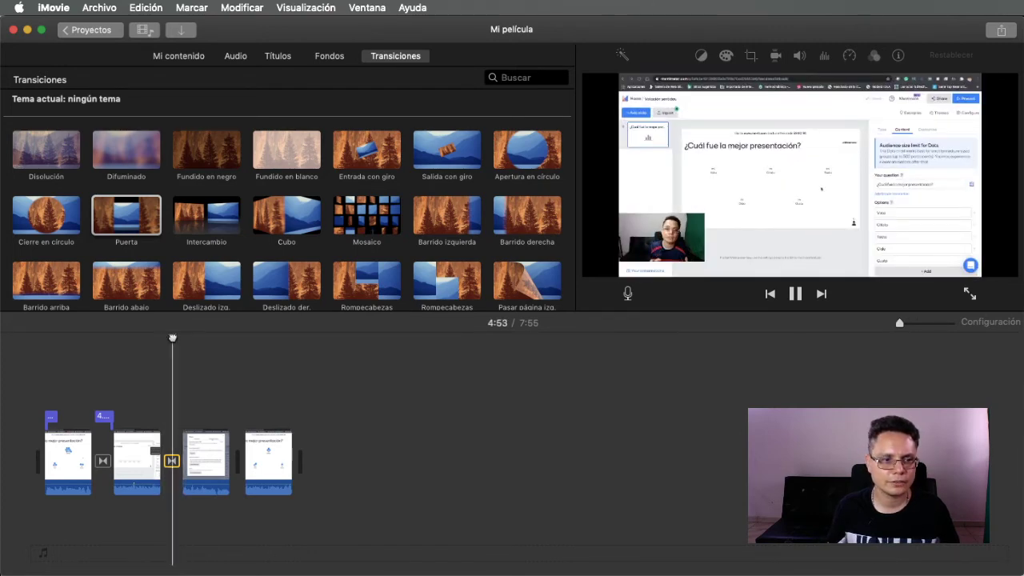
{"action": "left_click", "coordinate": [162, 338]}
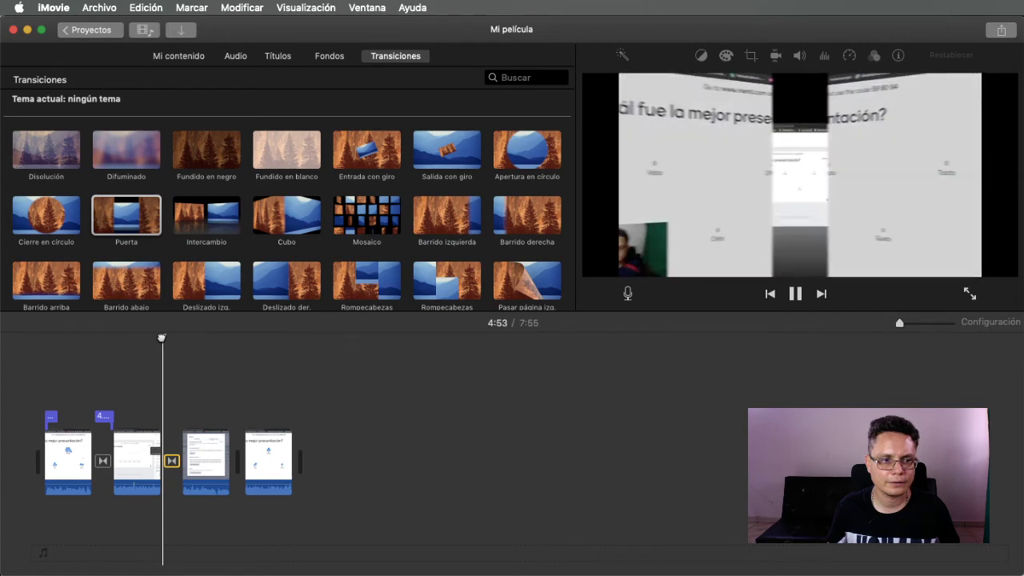
{"action": "left_click", "coordinate": [162, 338]}
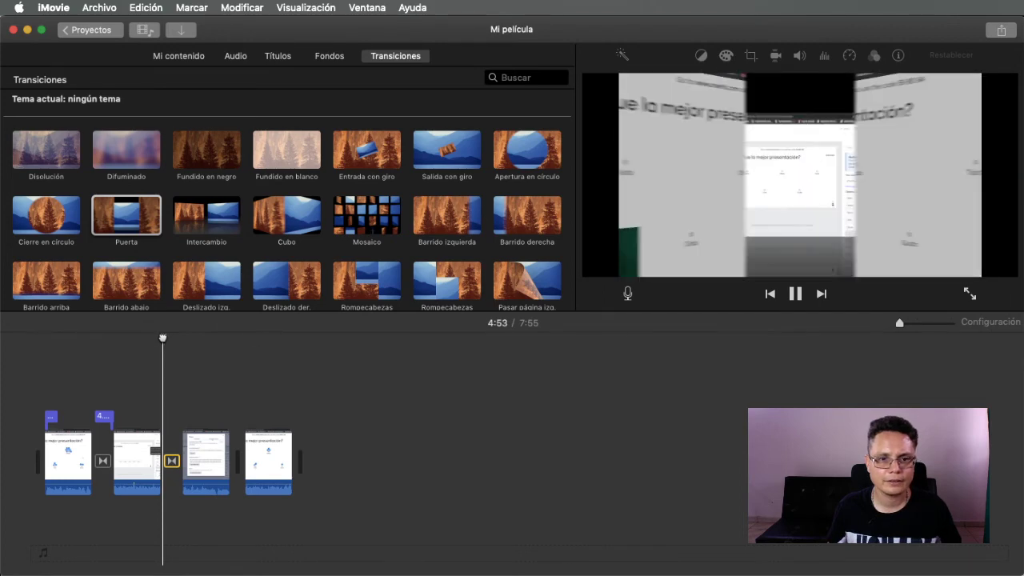
{"action": "left_click", "coordinate": [162, 338]}
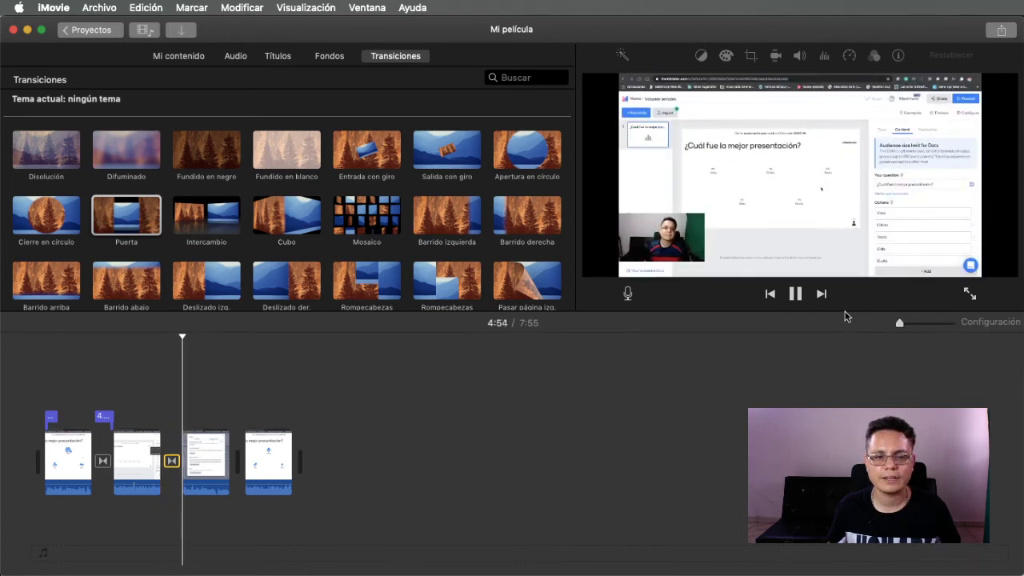
{"action": "left_click", "coordinate": [795, 294]}
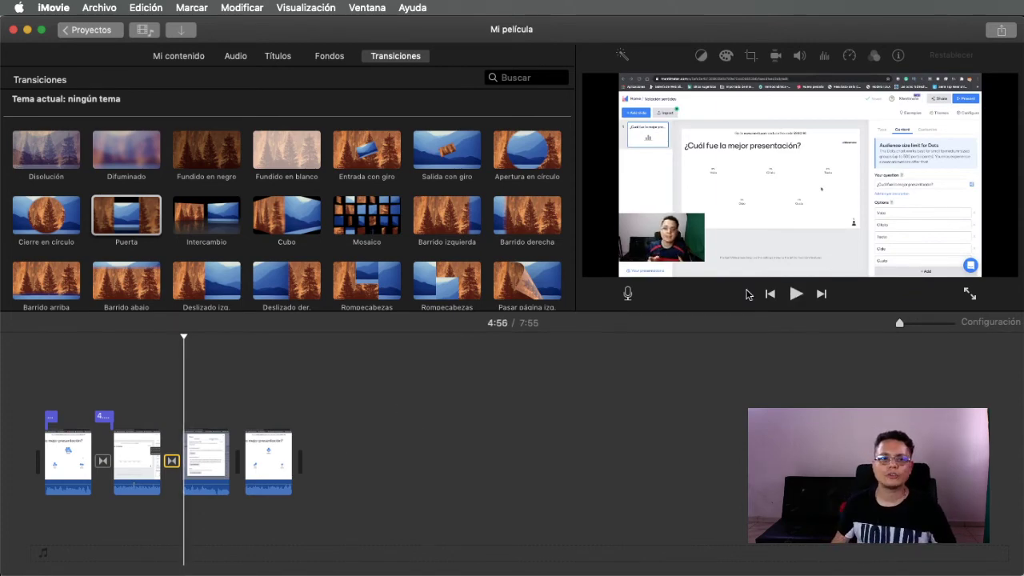
{"action": "scroll", "coordinate": [292, 277], "scroll_direction": "down", "scroll_amount": 5}
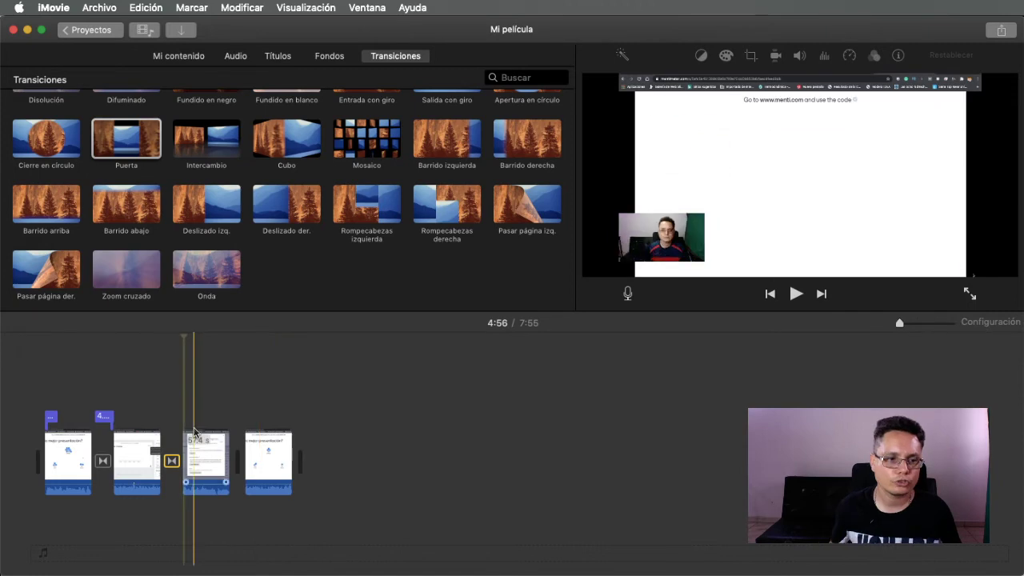
- Raise the third clip's volume to 141%
{"action": "left_click", "coordinate": [213, 462]}
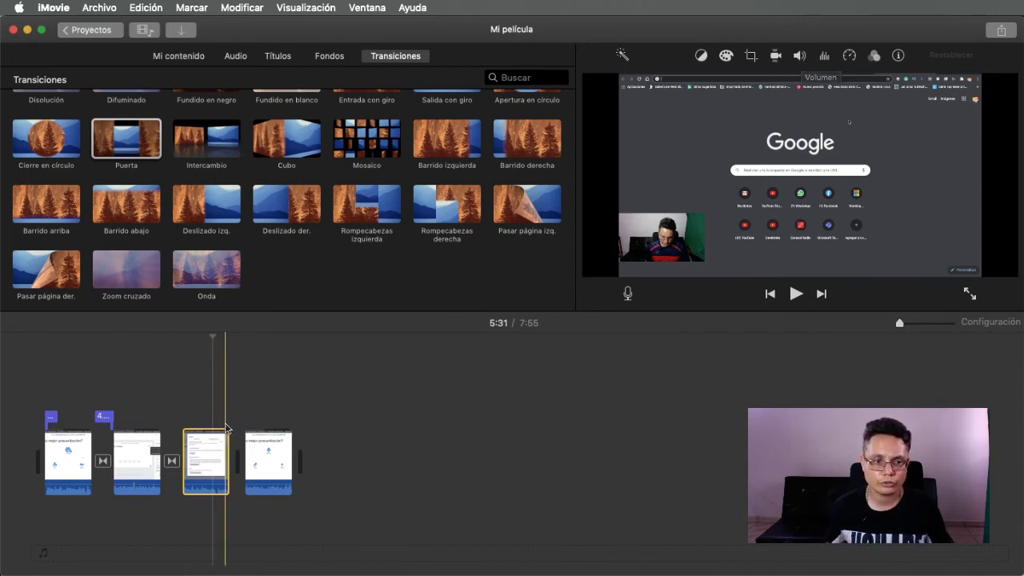
{"action": "left_click", "coordinate": [196, 376]}
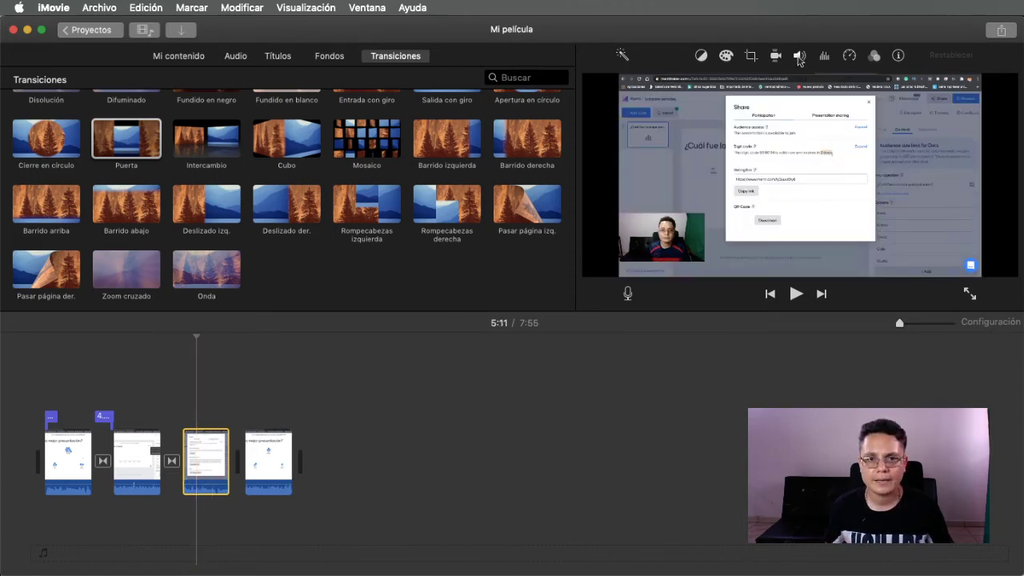
{"action": "left_click", "coordinate": [799, 56]}
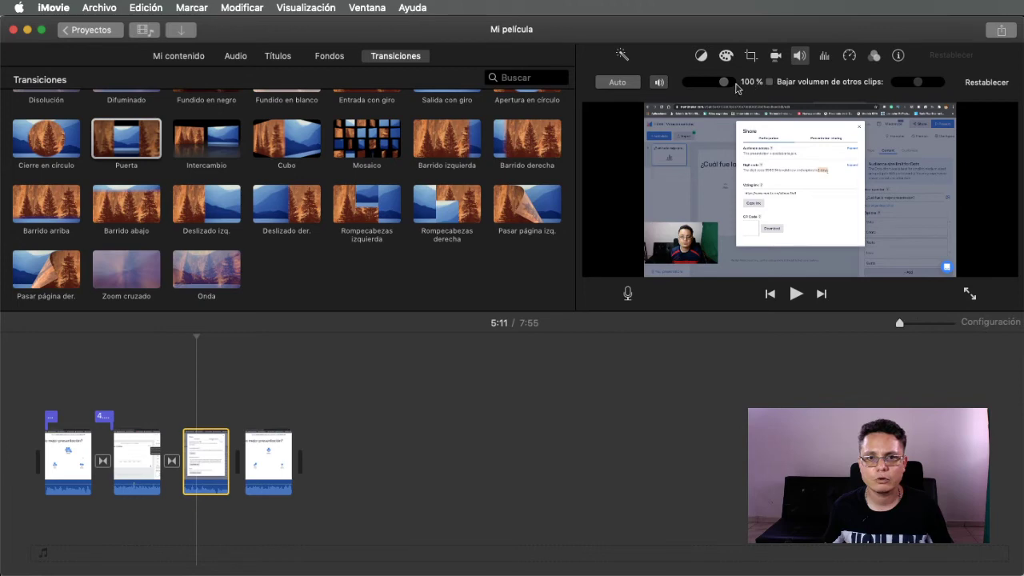
{"action": "left_click_drag", "start_coordinate": [724, 83], "coordinate": [727, 84]}
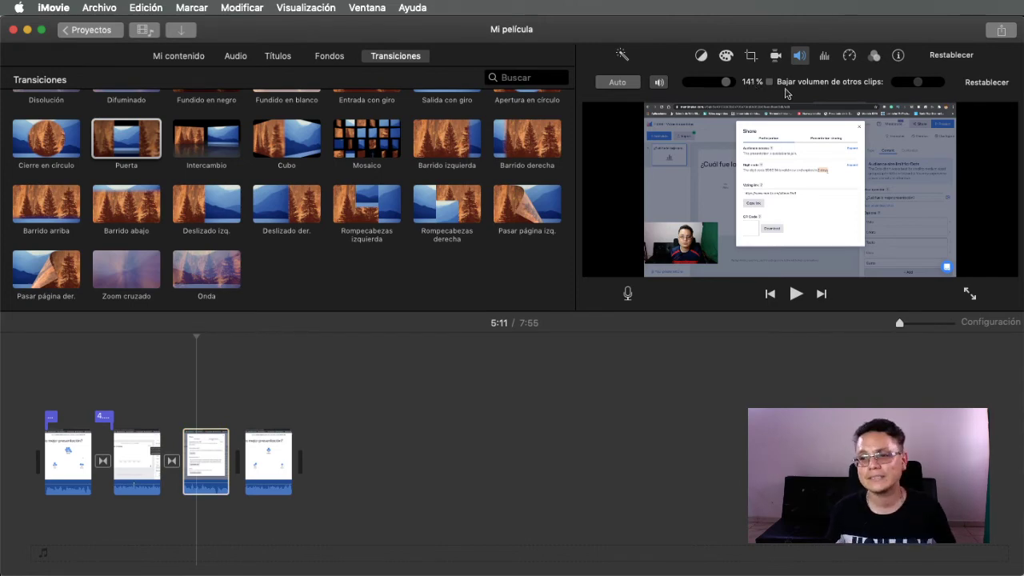
- Raise the fourth clip's volume to 141%
{"action": "left_click", "coordinate": [272, 461]}
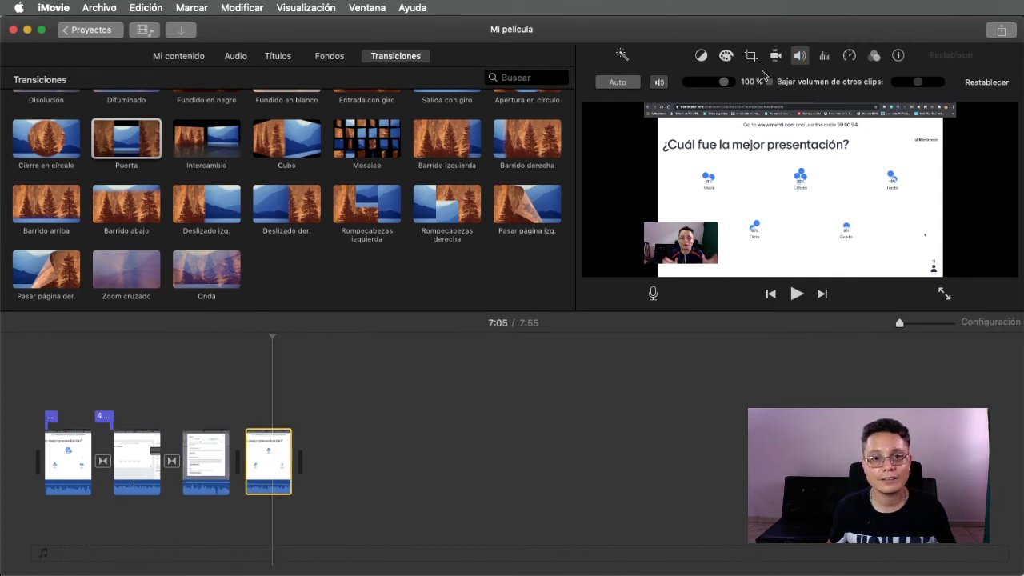
{"action": "left_click_drag", "start_coordinate": [723, 83], "coordinate": [727, 82]}
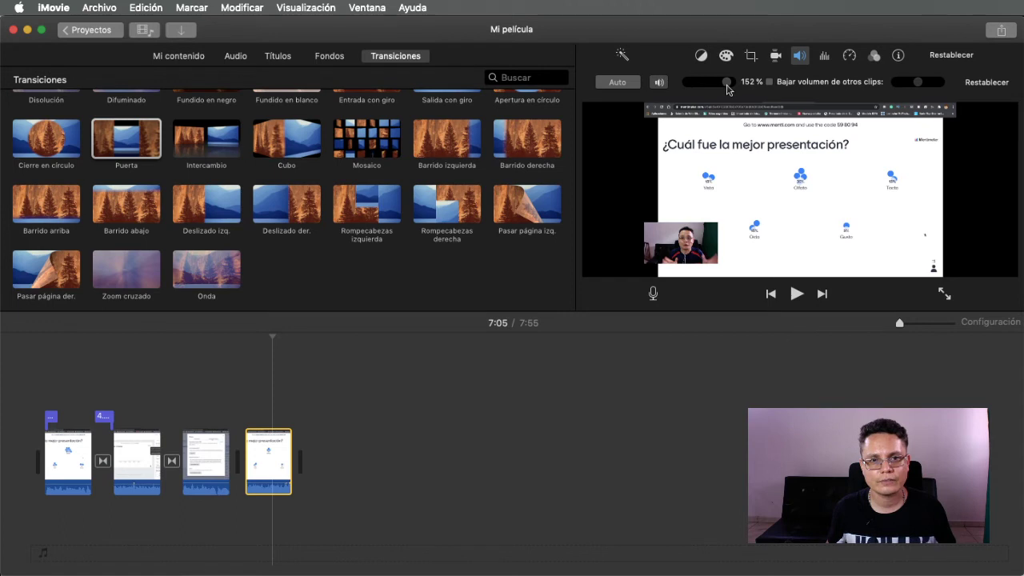
{"action": "left_click_drag", "start_coordinate": [727, 82], "coordinate": [729, 89]}
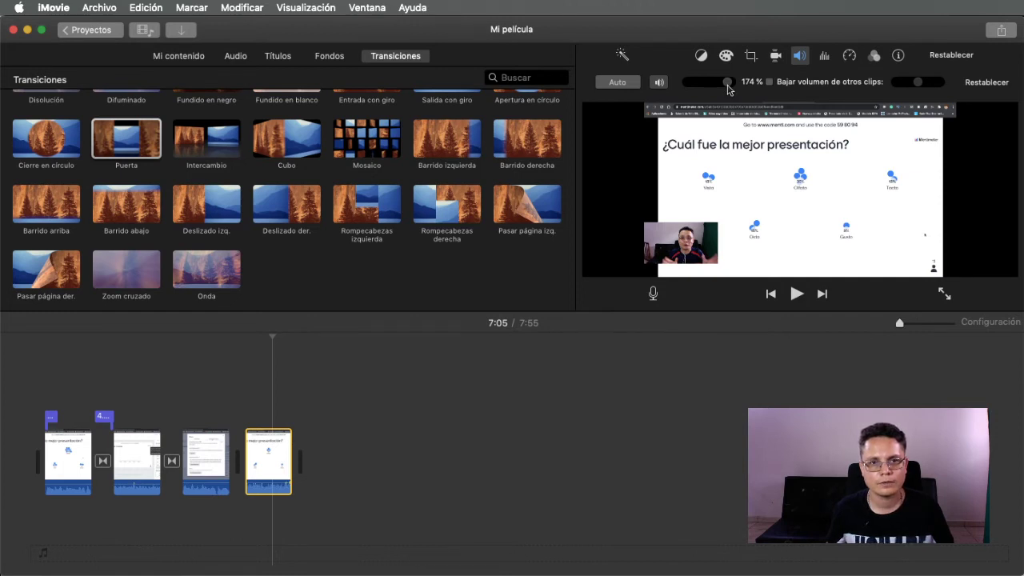
{"action": "left_click_drag", "start_coordinate": [728, 89], "coordinate": [727, 90]}
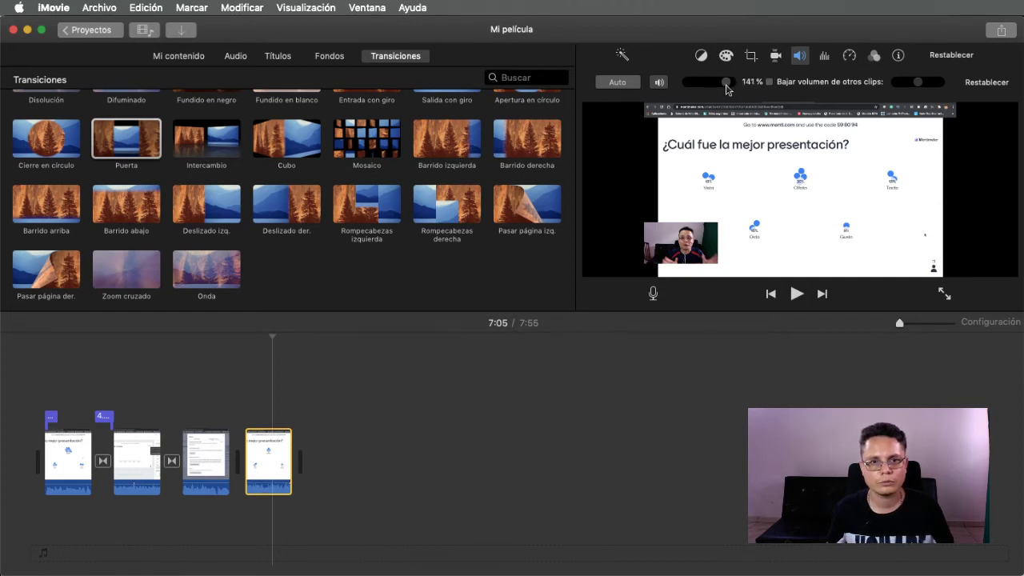
- Play the movie from the beginning to review the opening title, the first transition and the second title, and stop after them
{"action": "left_click", "coordinate": [133, 458]}
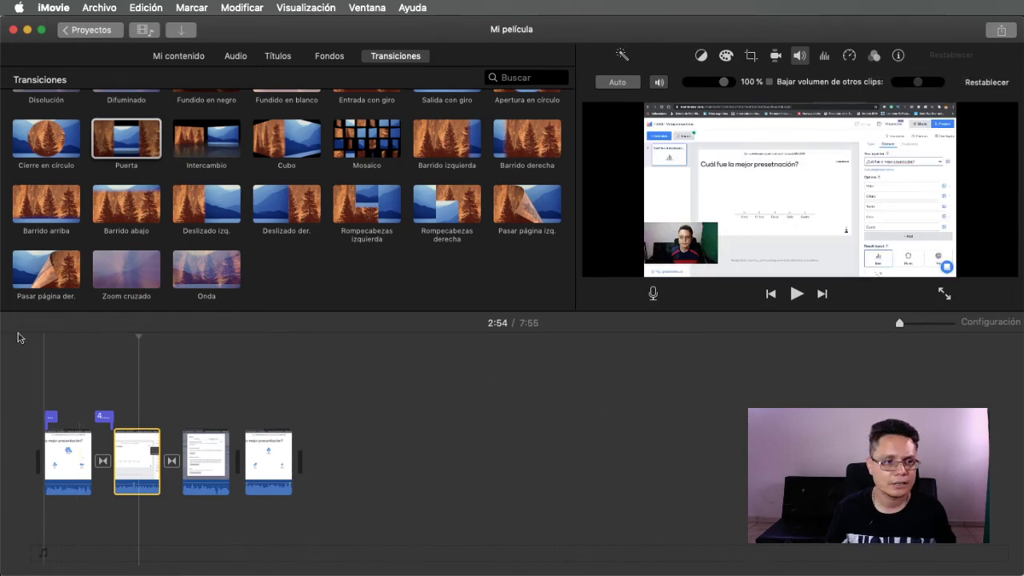
{"action": "left_click", "coordinate": [44, 346]}
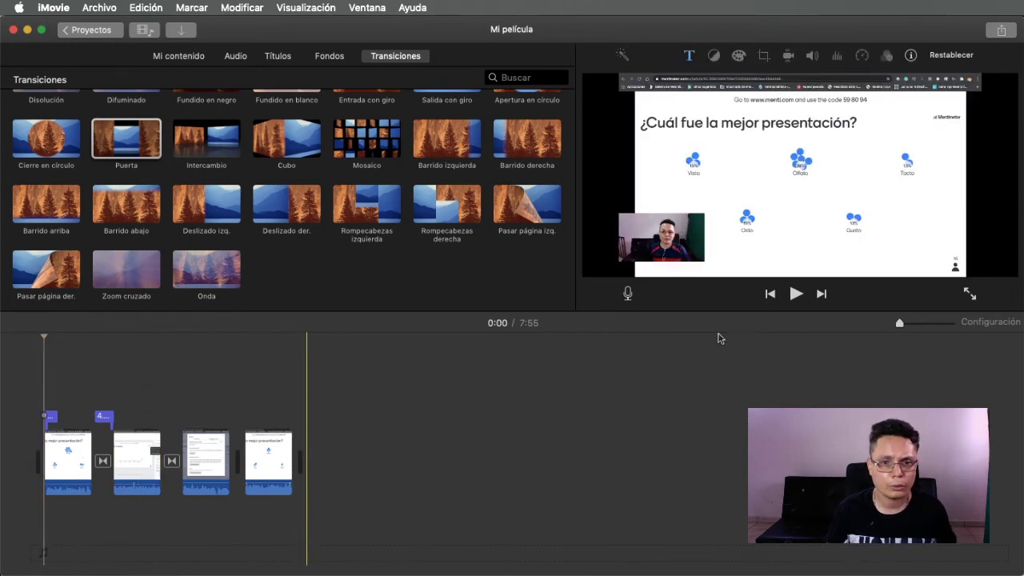
{"action": "key", "text": "space"}
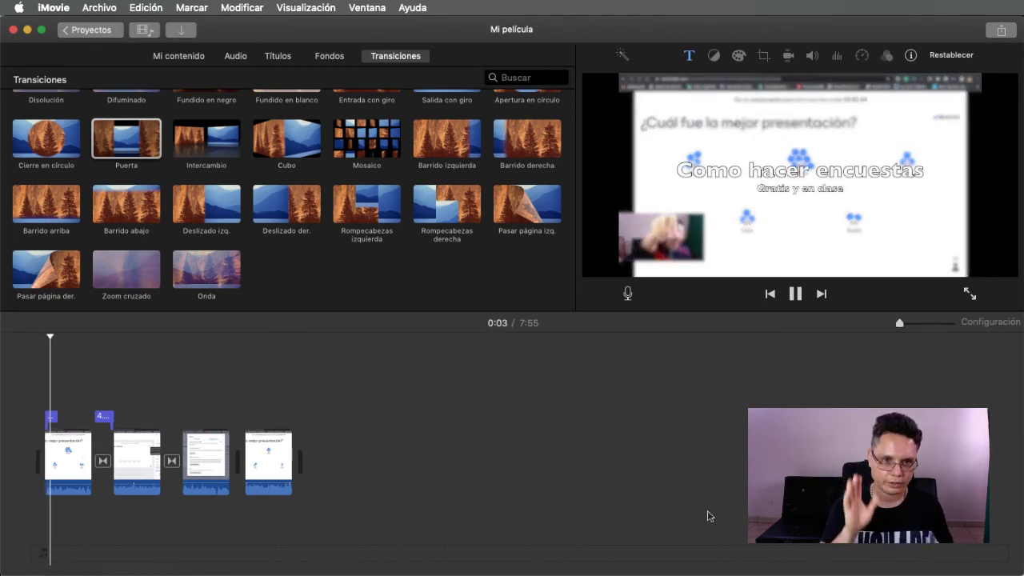
{"action": "left_click", "coordinate": [793, 298]}
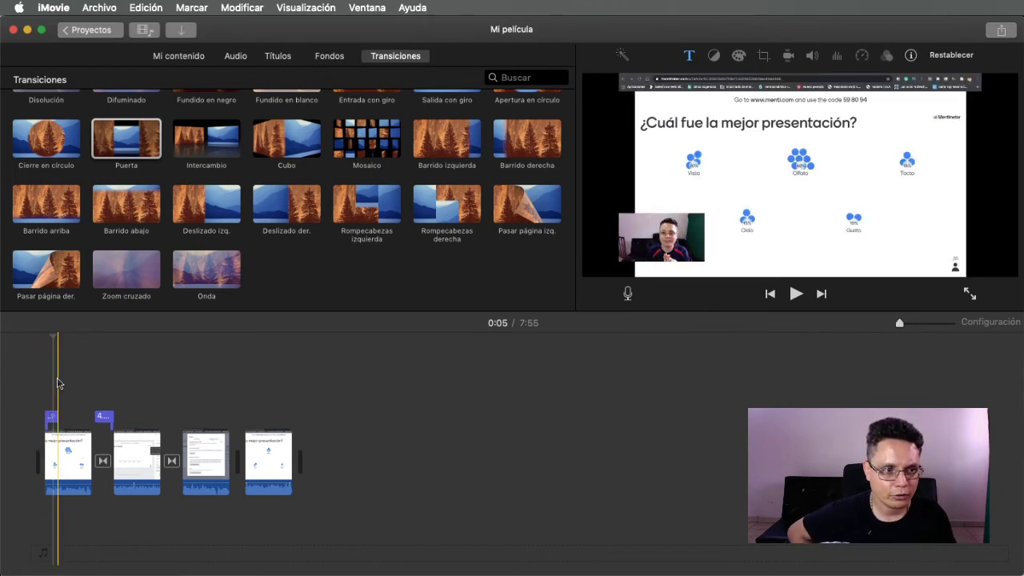
{"action": "left_click", "coordinate": [44, 340]}
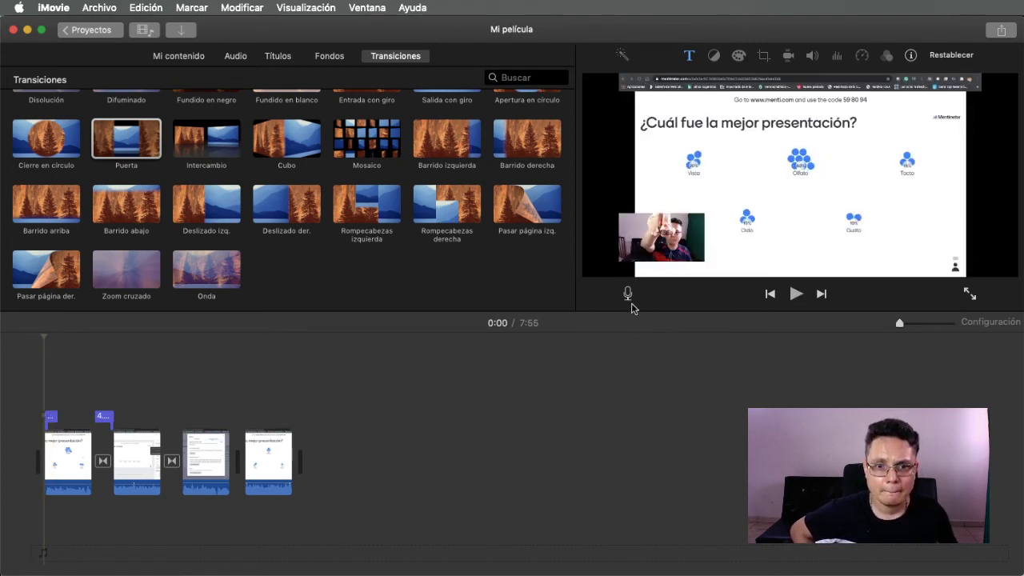
{"action": "key", "text": "space"}
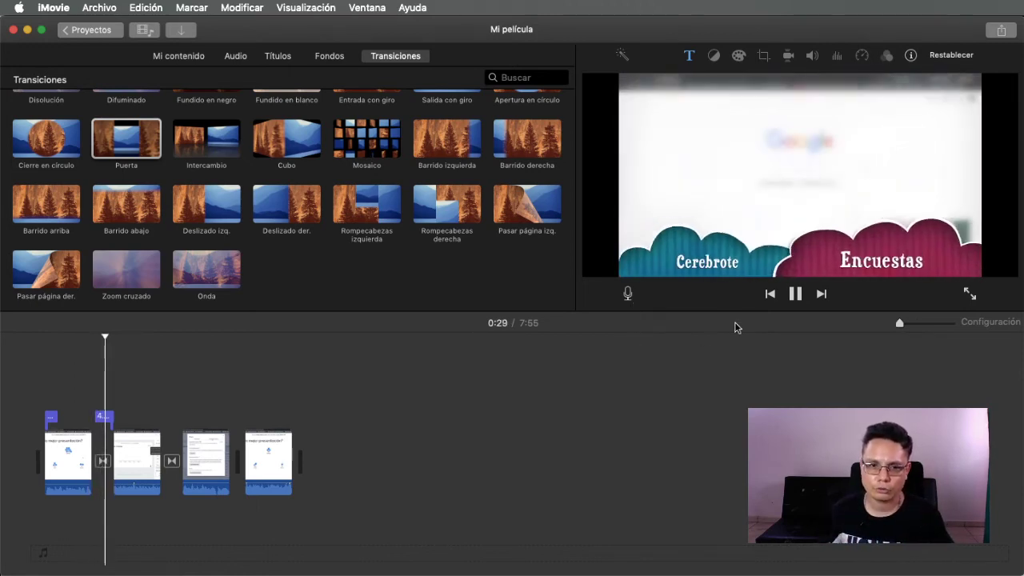
{"action": "left_click", "coordinate": [795, 295]}
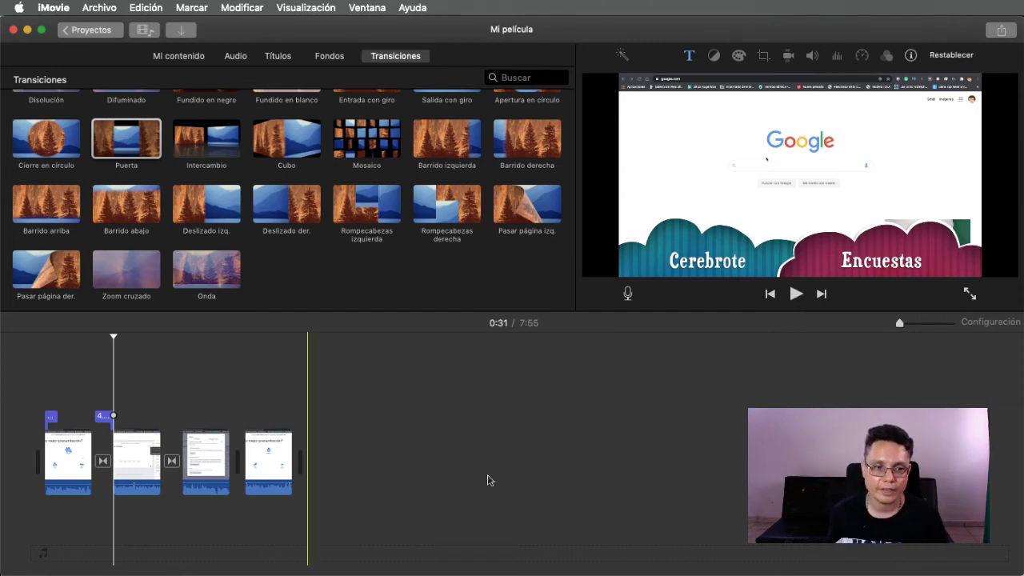
{"action": "left_click", "coordinate": [99, 7]}
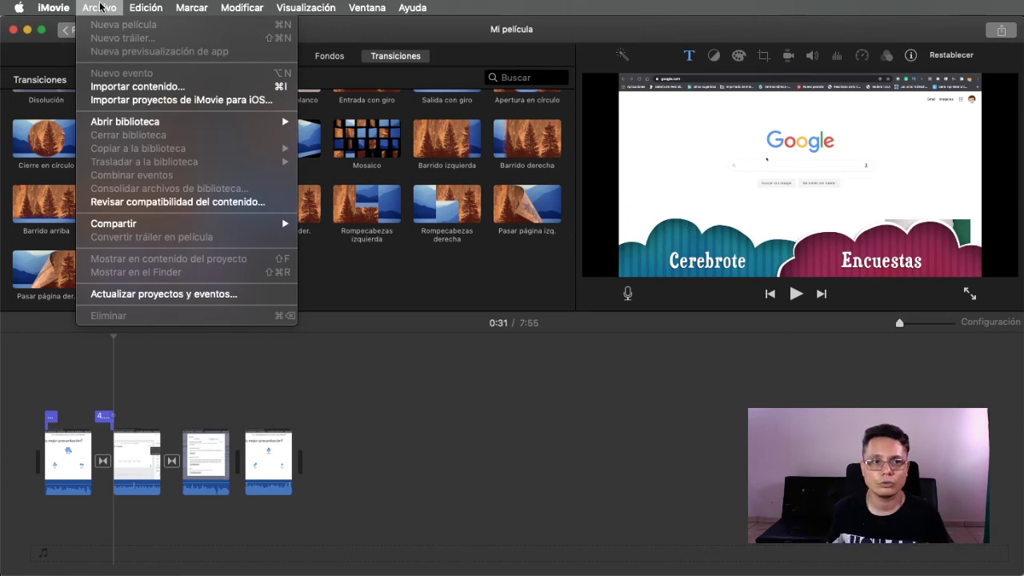
{"action": "mouse_move", "coordinate": [132, 8]}
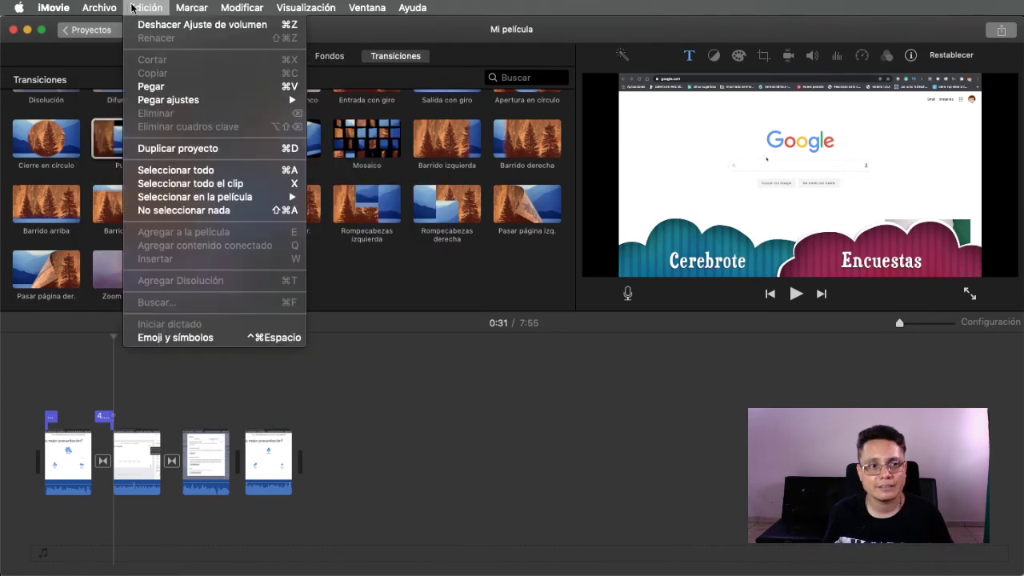
{"action": "mouse_move", "coordinate": [255, 8]}
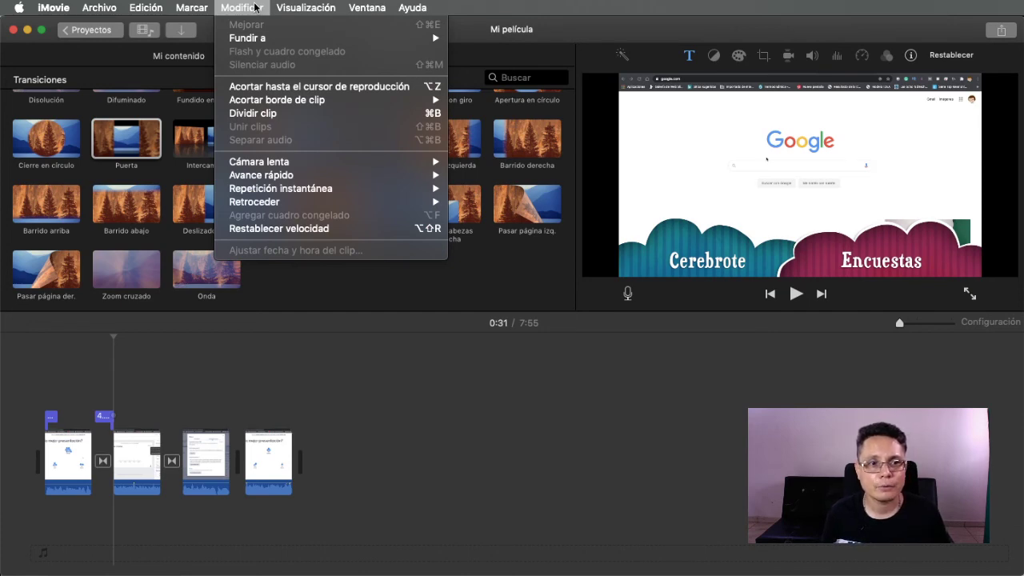
{"action": "mouse_move", "coordinate": [270, 160]}
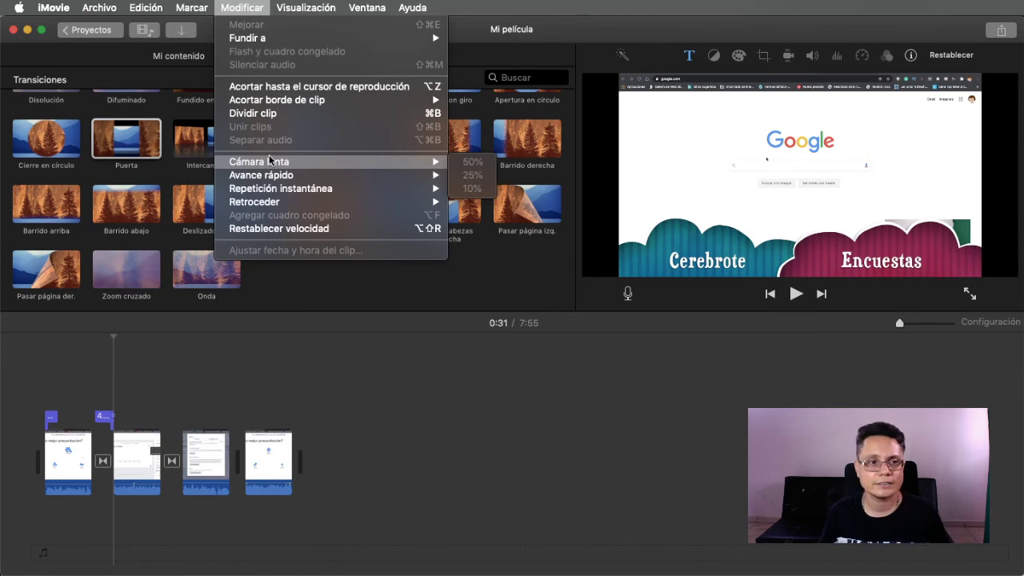
{"action": "mouse_move", "coordinate": [265, 179]}
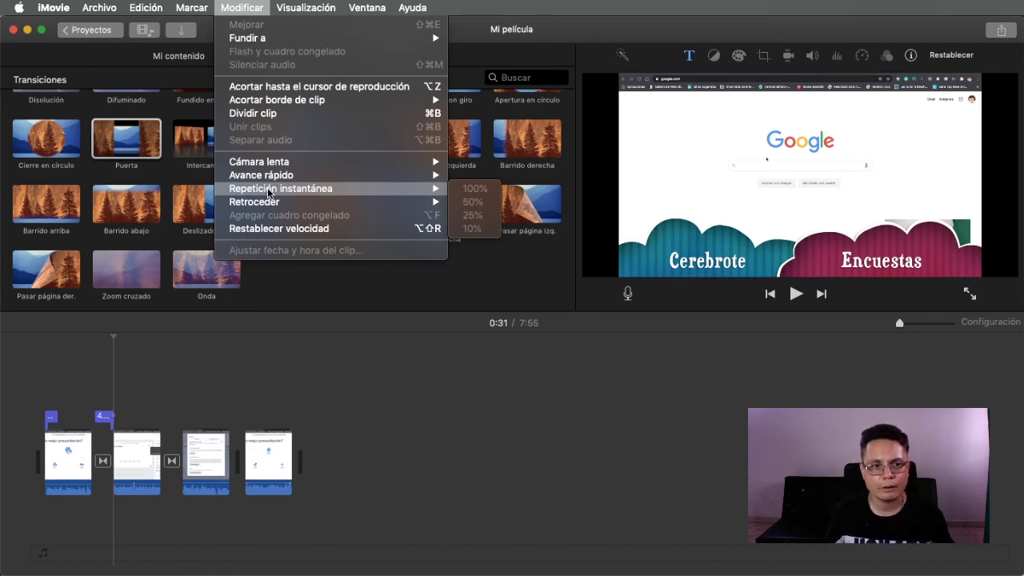
{"action": "left_click", "coordinate": [379, 372]}
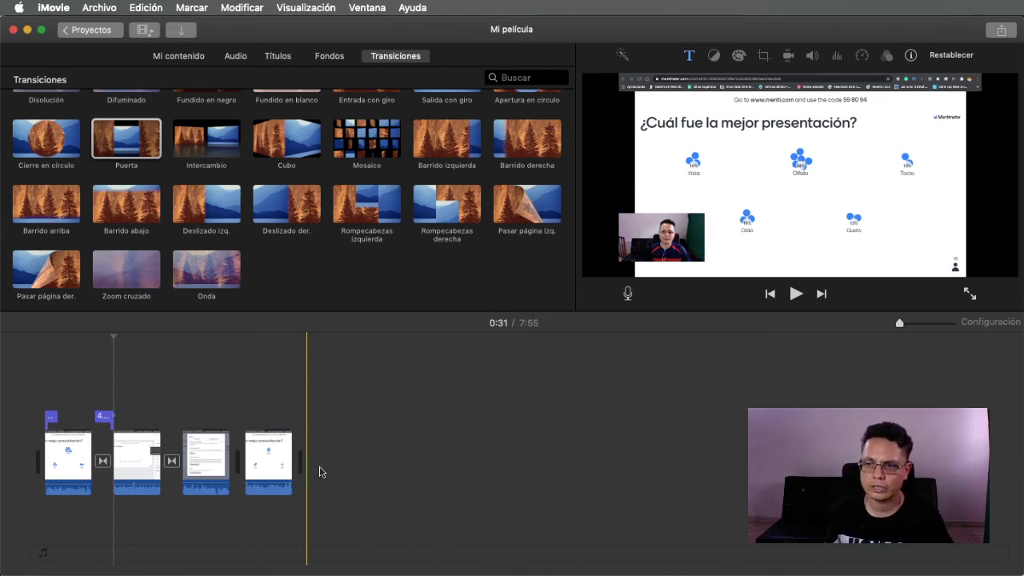
- Start sharing the movie as a file and move the export dialog so that all its options are visible
{"action": "left_click", "coordinate": [113, 11]}
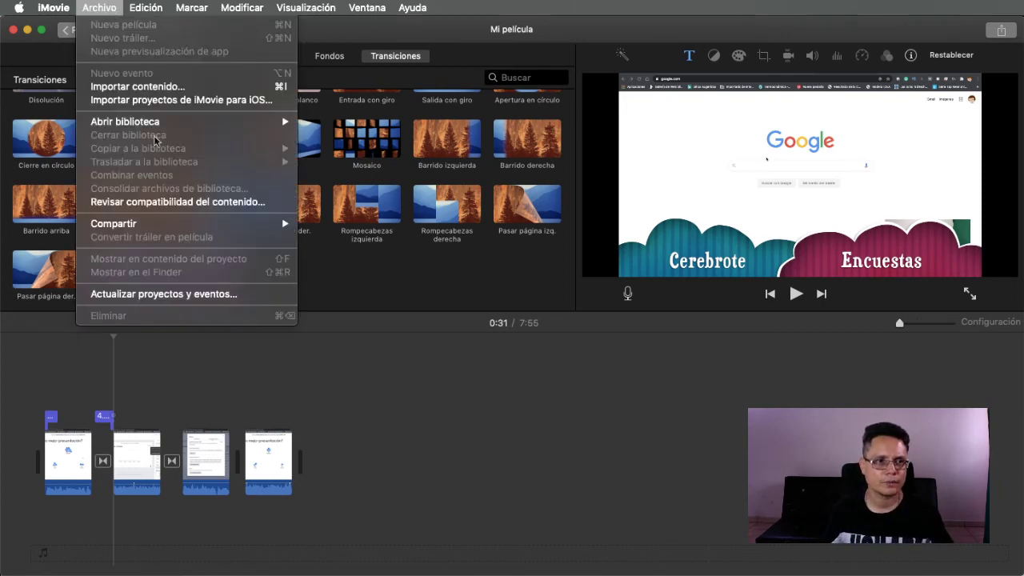
{"action": "mouse_move", "coordinate": [169, 224]}
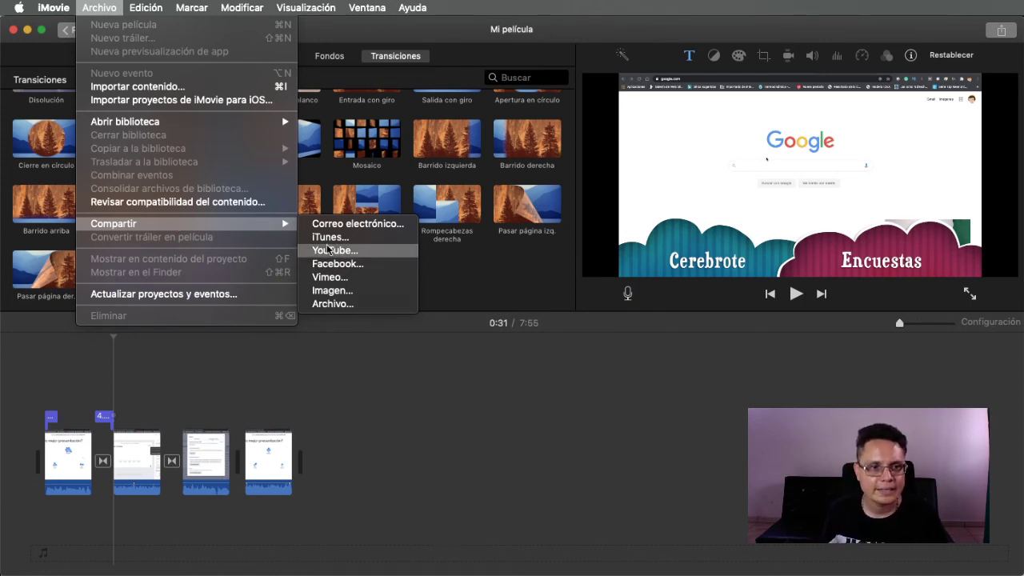
{"action": "left_click", "coordinate": [364, 304]}
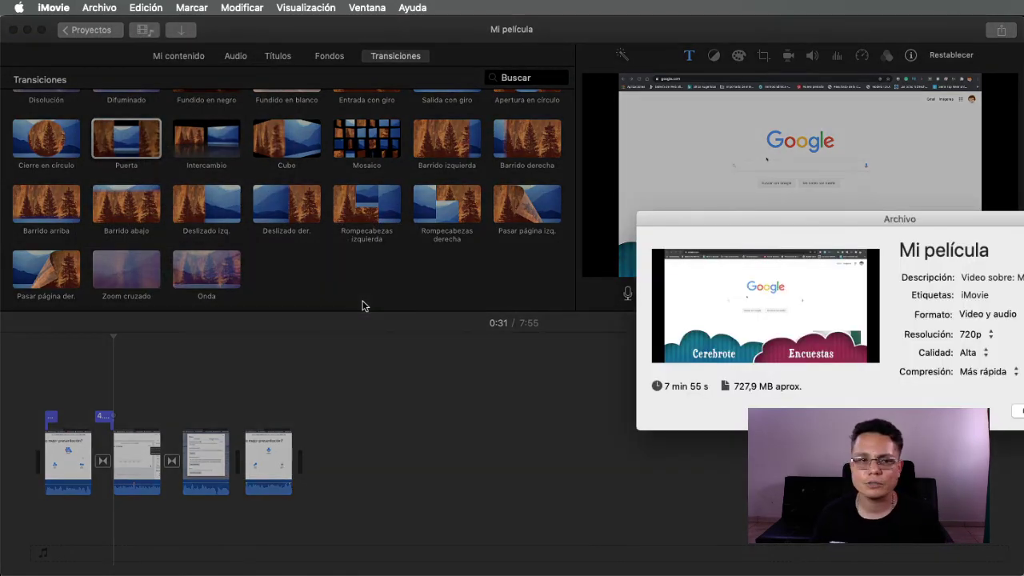
{"action": "left_click_drag", "start_coordinate": [877, 221], "coordinate": [430, 210]}
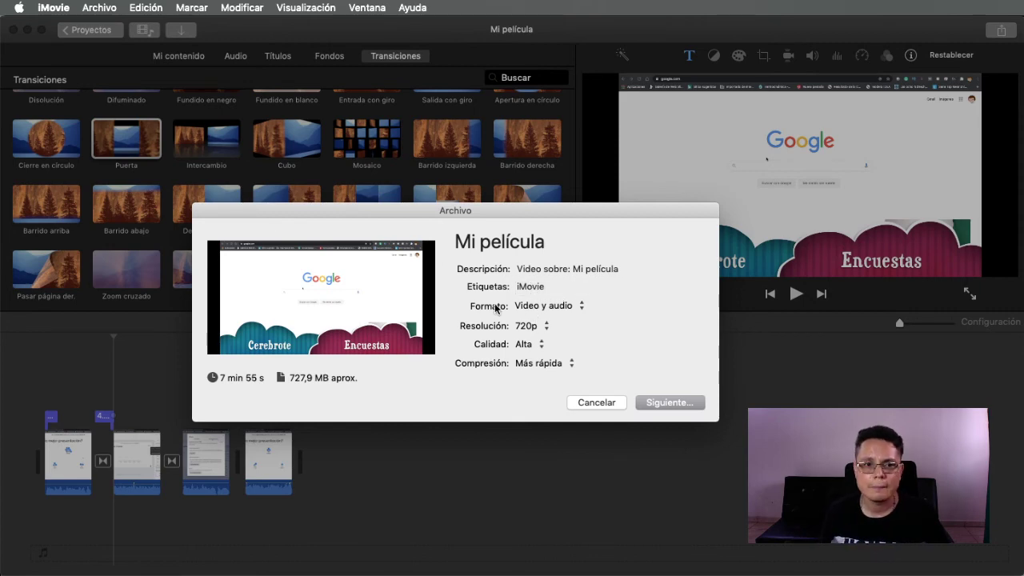
- Choose Video y audio as export format with 720p resolution and Alta quality, and review the compression choices, keeping Más rápida
{"action": "left_click", "coordinate": [544, 309]}
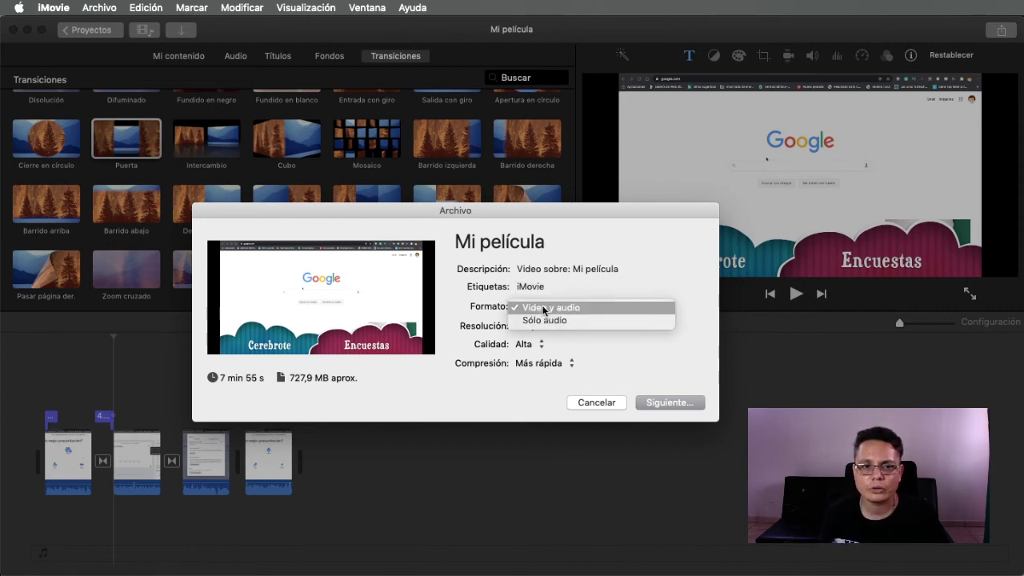
{"action": "left_click", "coordinate": [591, 310]}
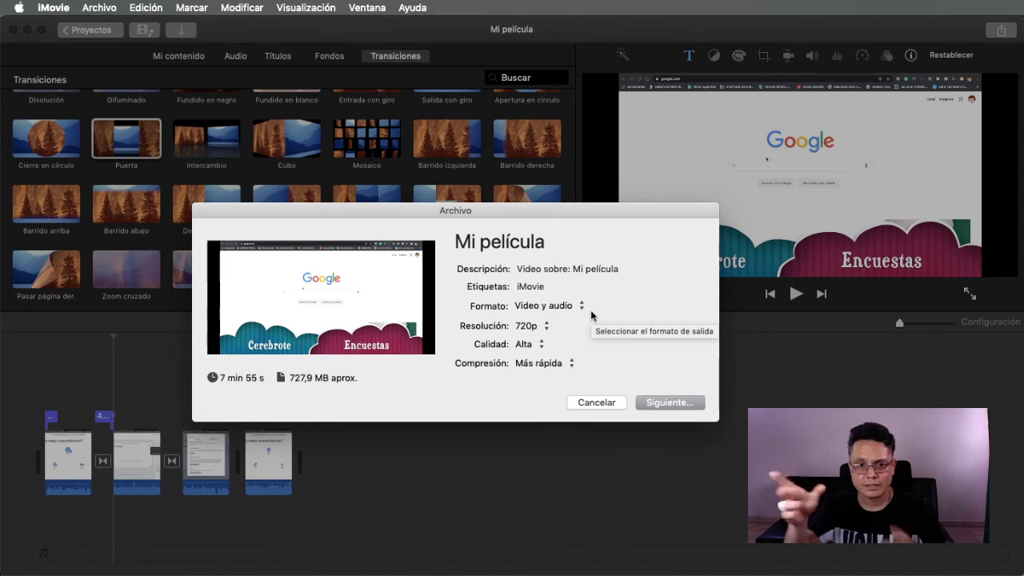
{"action": "left_click", "coordinate": [540, 327]}
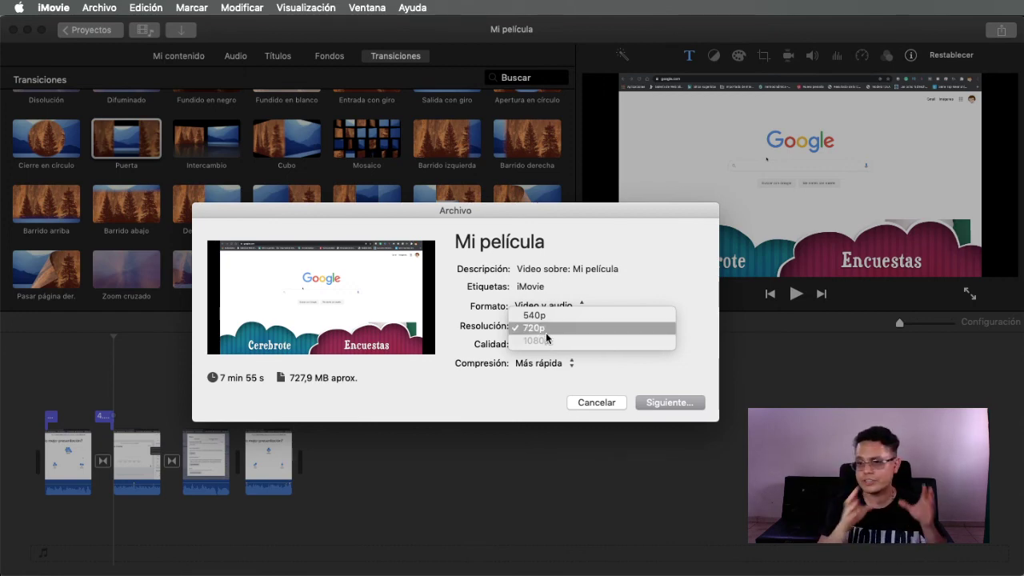
{"action": "left_click", "coordinate": [546, 331]}
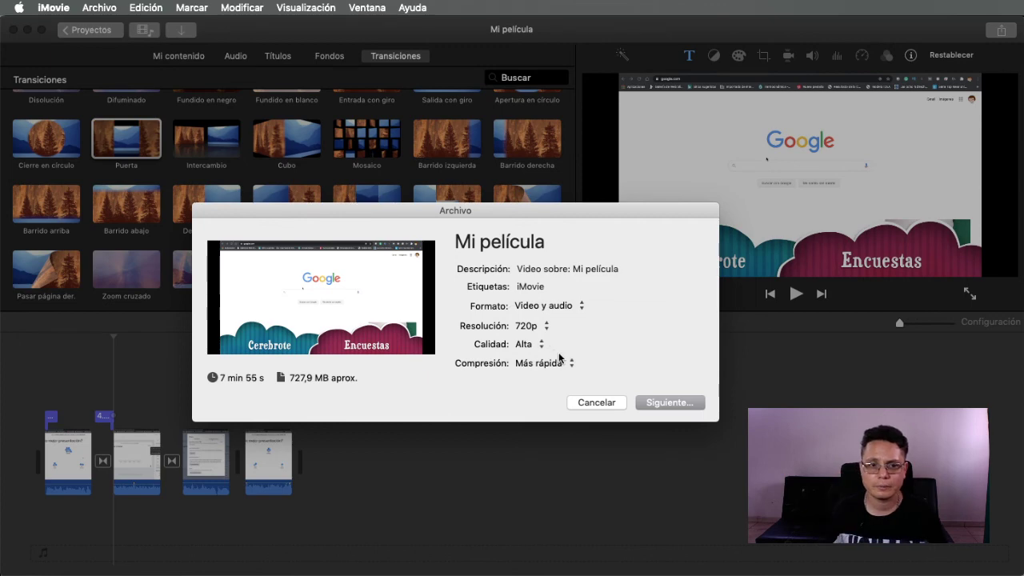
{"action": "left_click", "coordinate": [539, 345]}
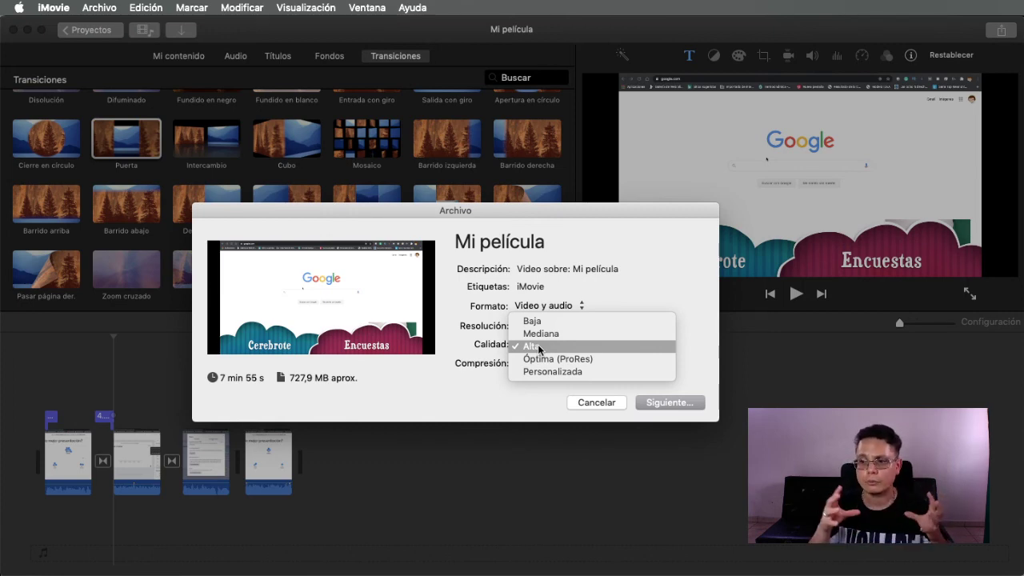
{"action": "left_click", "coordinate": [537, 345]}
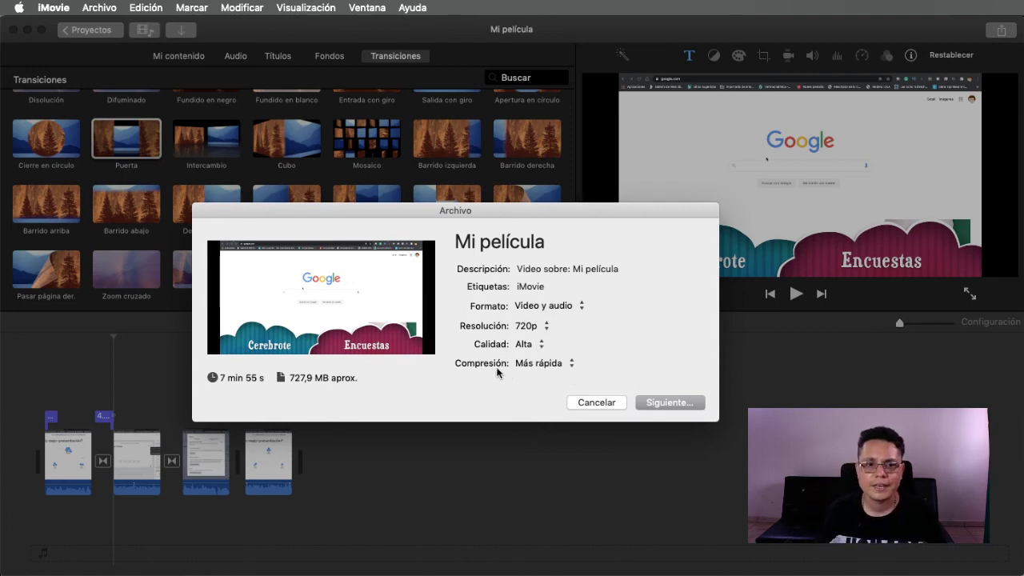
{"action": "left_click", "coordinate": [559, 365]}
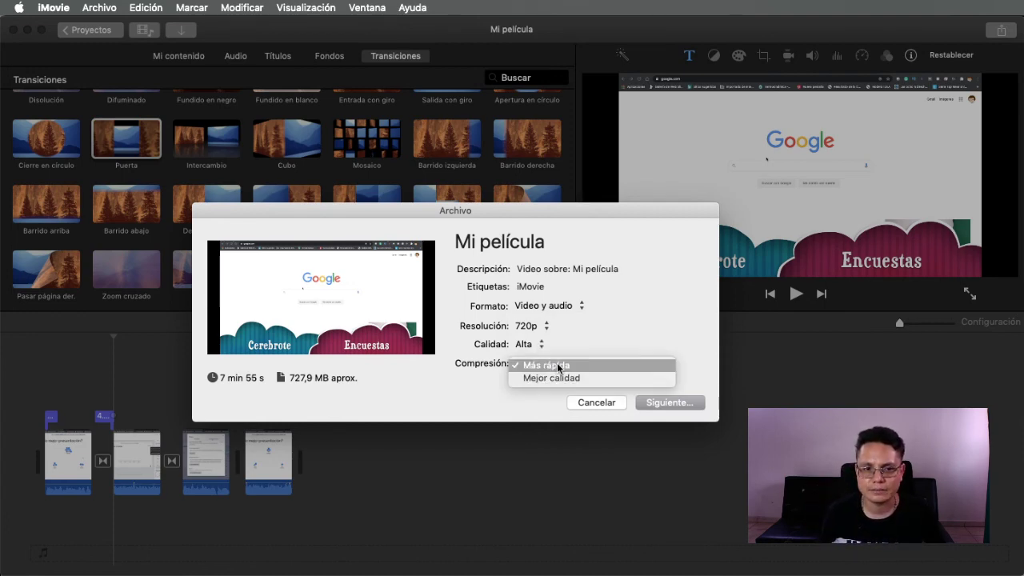
{"action": "left_click", "coordinate": [472, 372]}
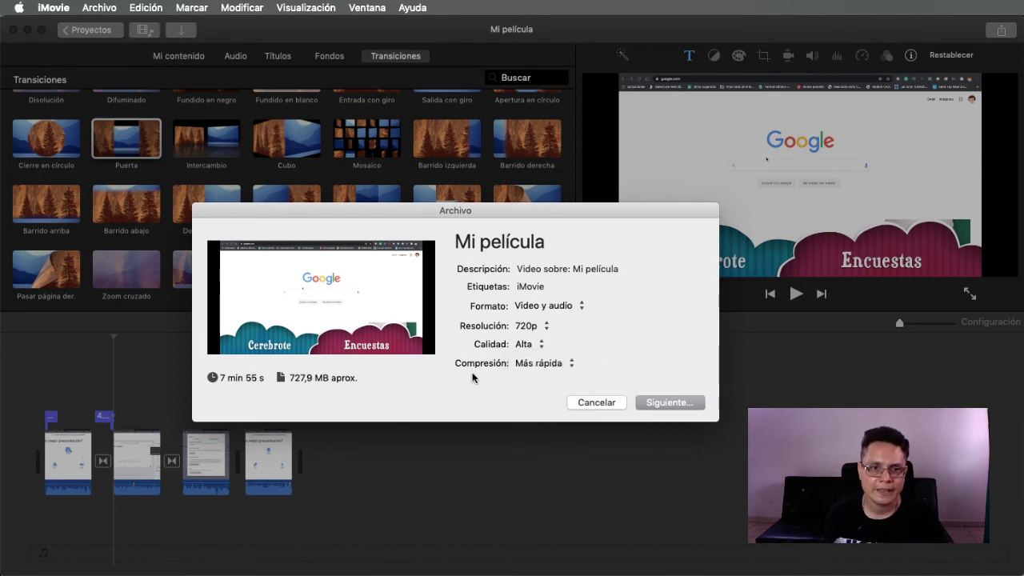
- Export the movie file to the Inforgrafias folder under the name "ejemplo archivos para edicion"
{"action": "left_click", "coordinate": [672, 403]}
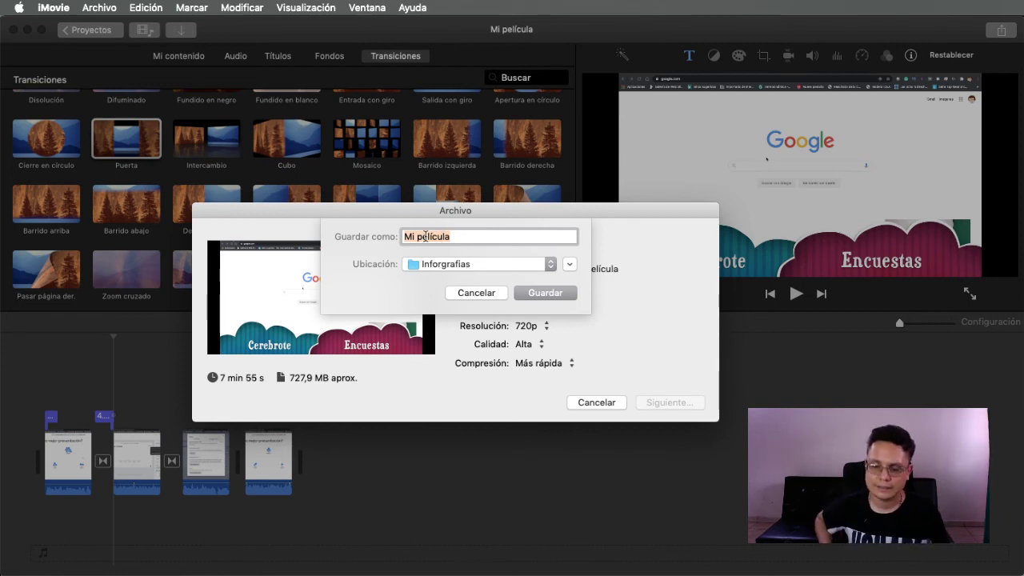
{"action": "type", "text": "ejemplo"}
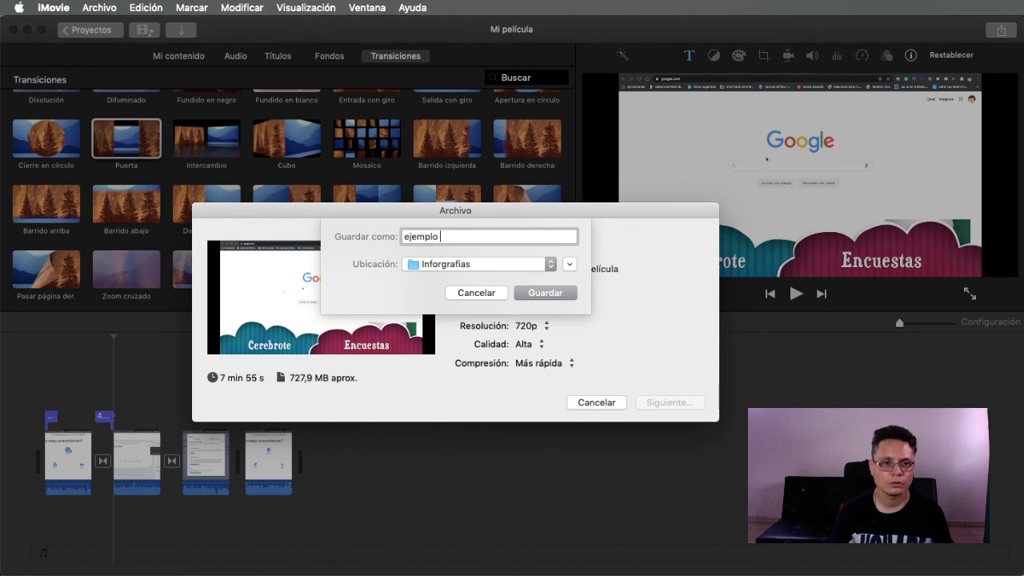
{"action": "type", "text": " archivo"}
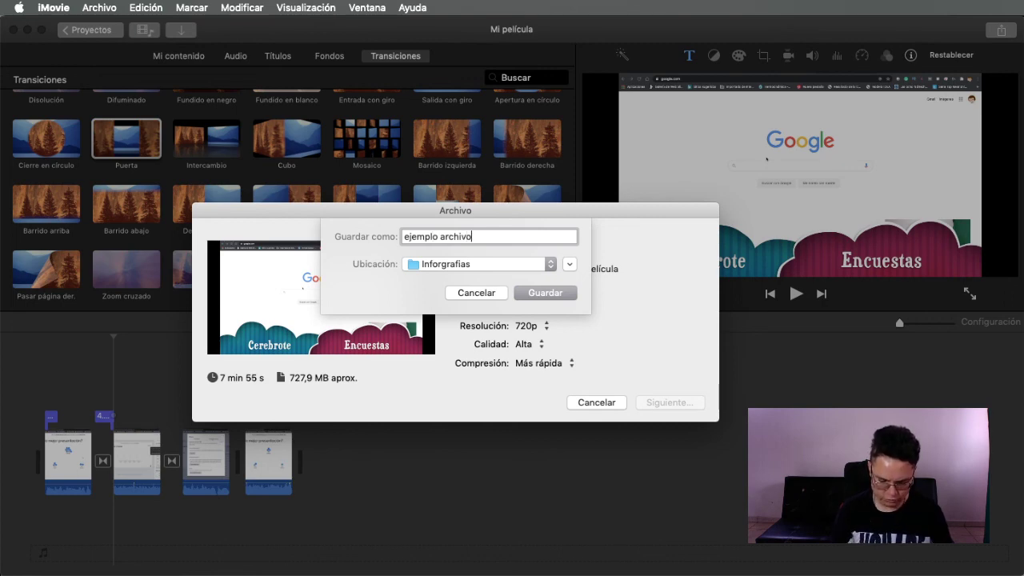
{"action": "type", "text": "s para edicion"}
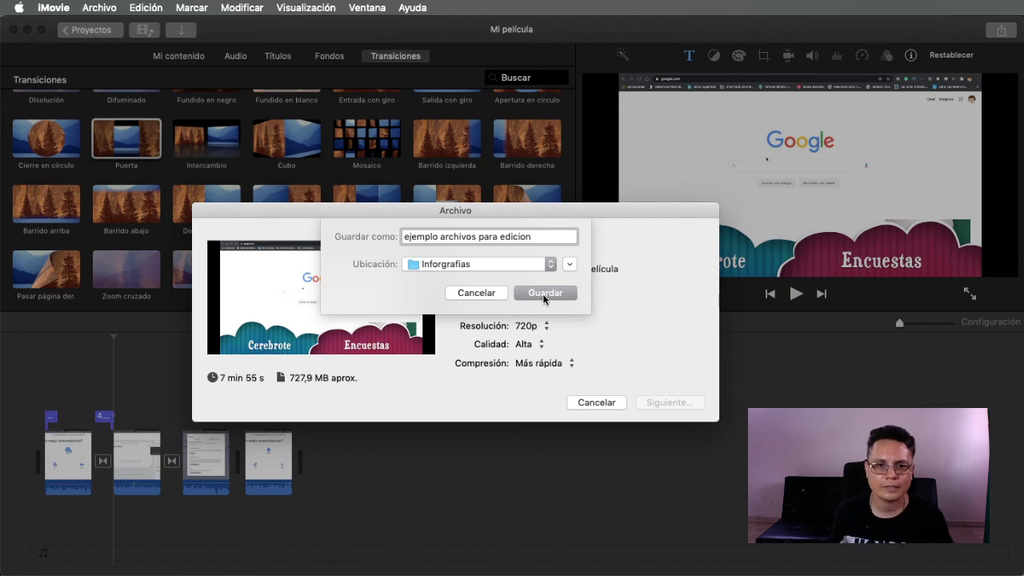
{"action": "left_click", "coordinate": [544, 296]}
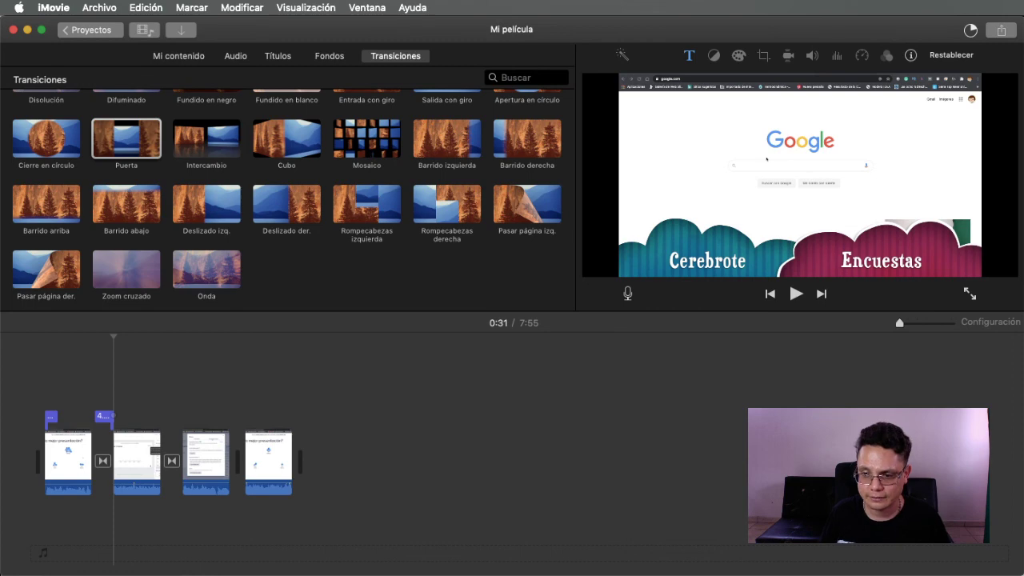
{"action": "key", "text": "super+Tab"}
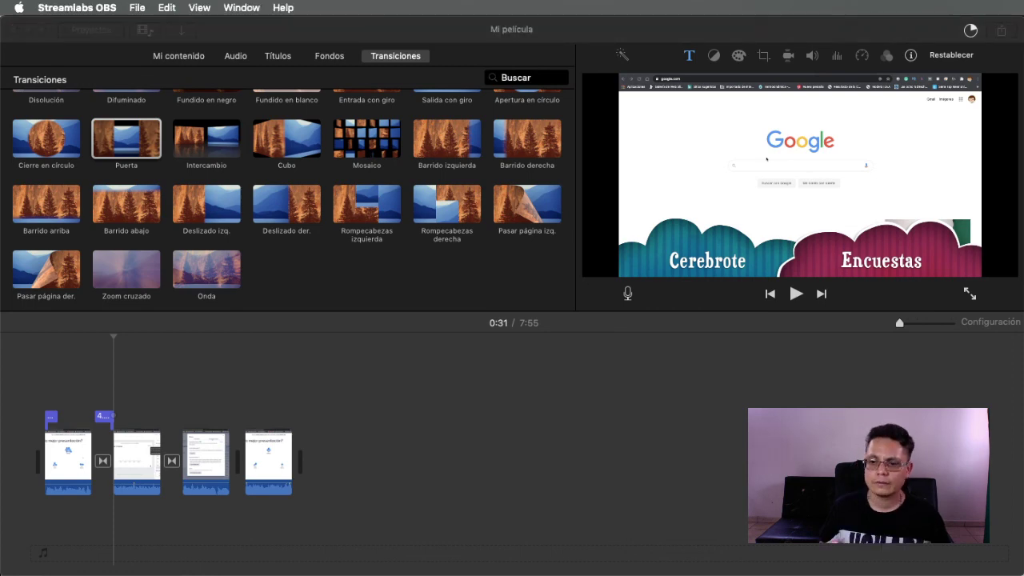